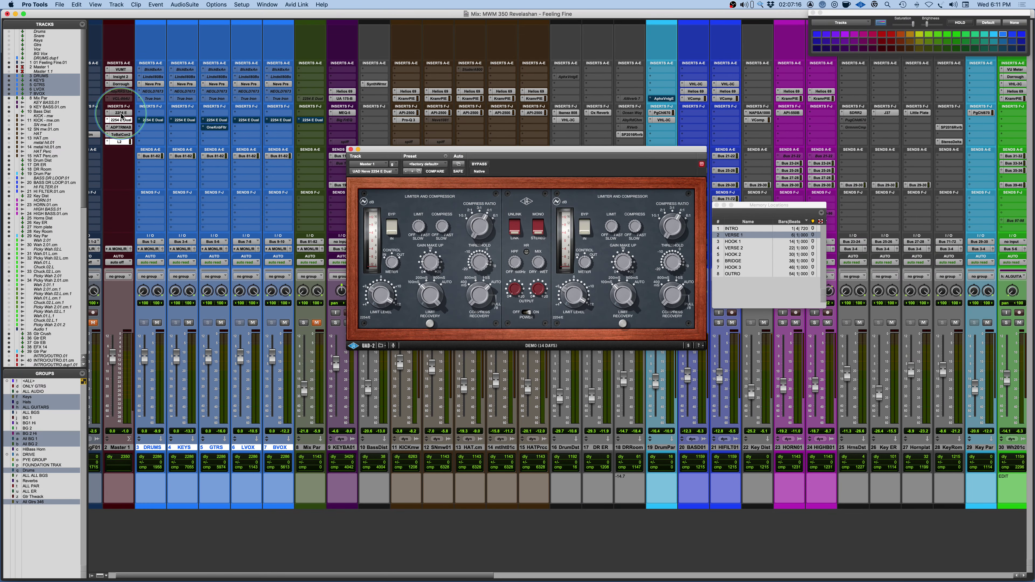
- Open the mono UAD Neve 2254 E on Master 1 for comparison with the Dual version, and close it again
click(121, 113)
drag(175, 15, 591, 52)
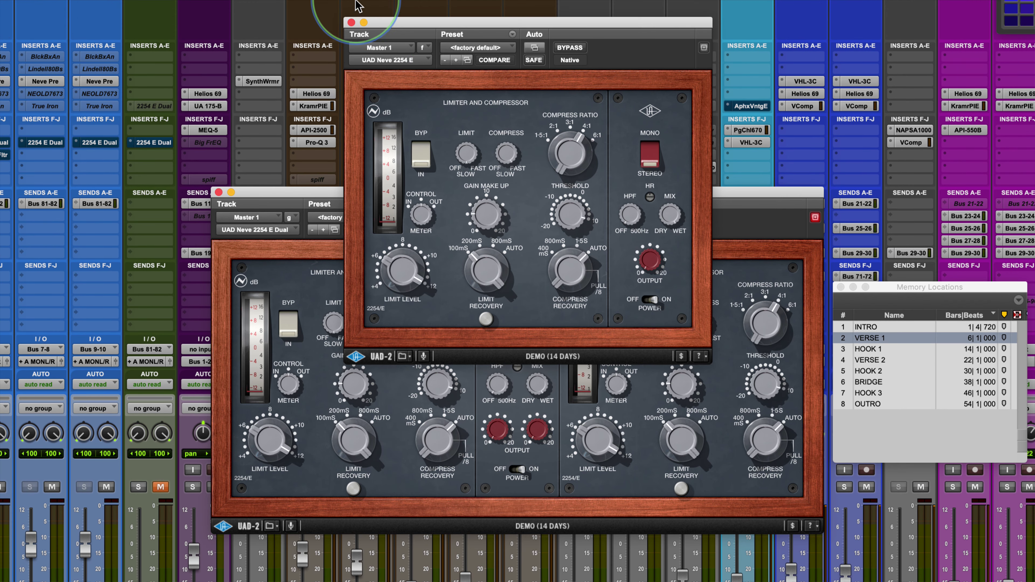
click(351, 22)
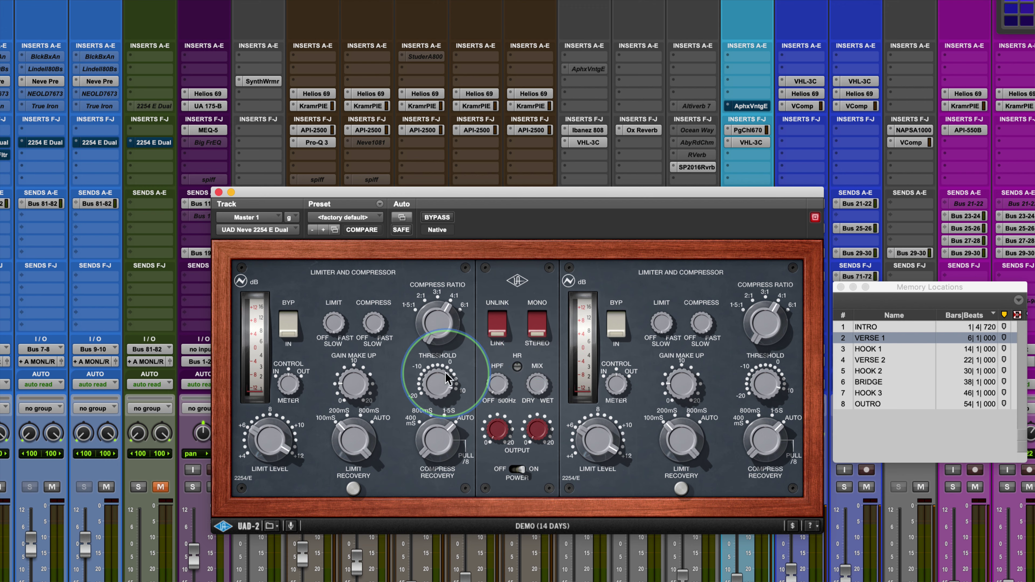
- Try the Unlink and Mono switches on the Neve 2254 E Dual, returning both to Link and Stereo
click(497, 326)
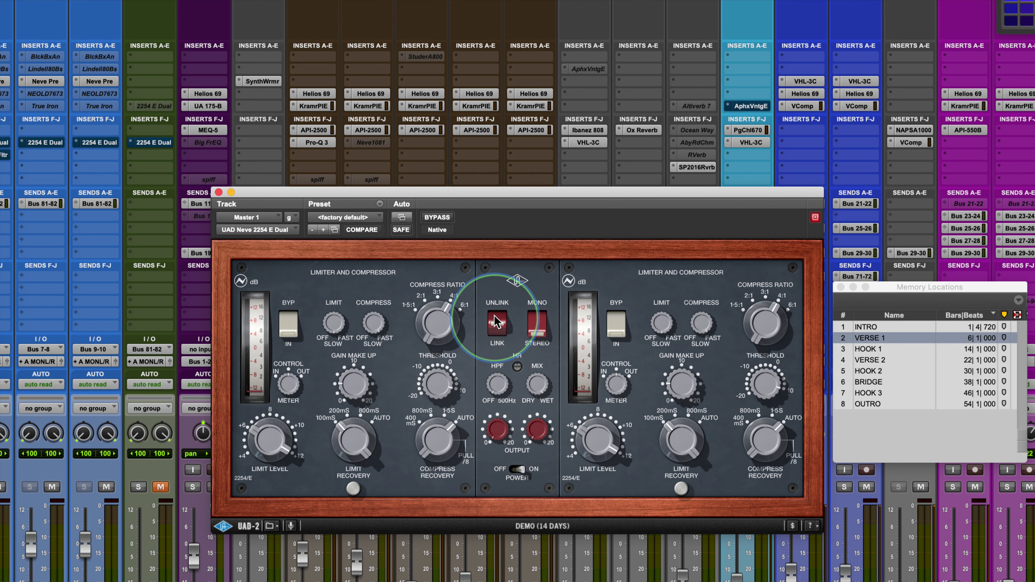
drag(434, 349, 443, 322)
click(497, 326)
click(538, 323)
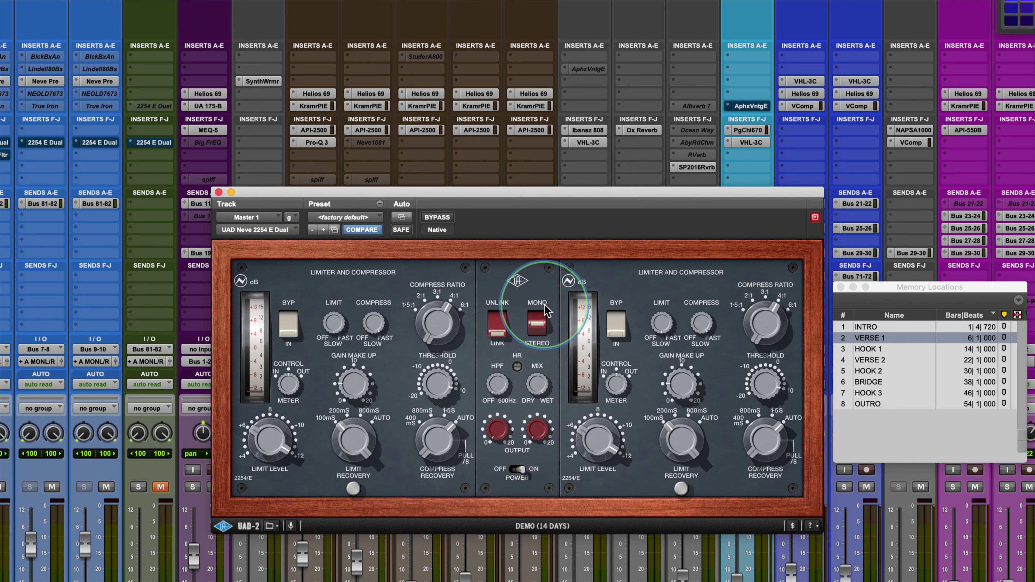
click(546, 326)
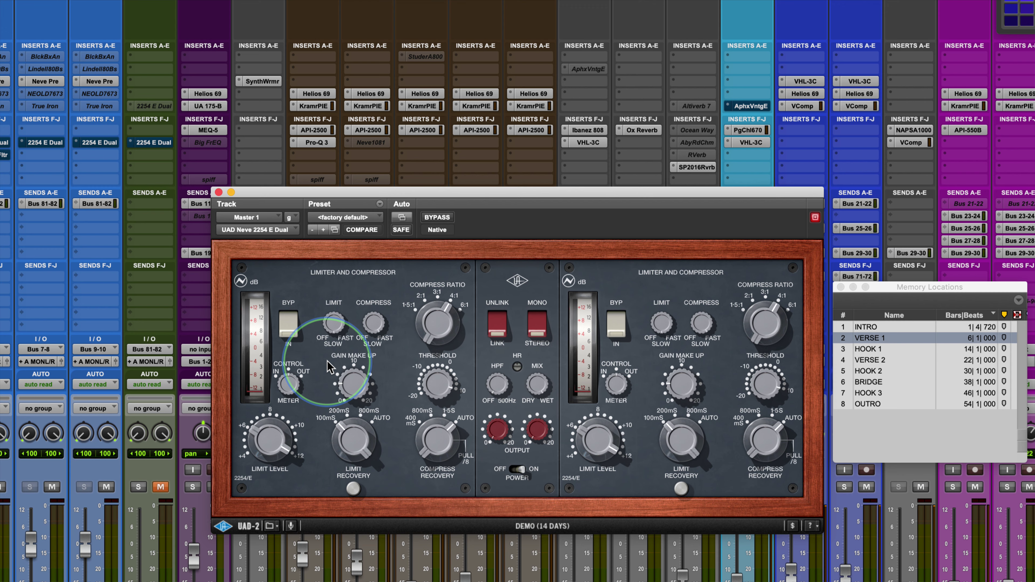
- Switch the Neve 2254 E Dual's power off and back on
drag(498, 438, 498, 471)
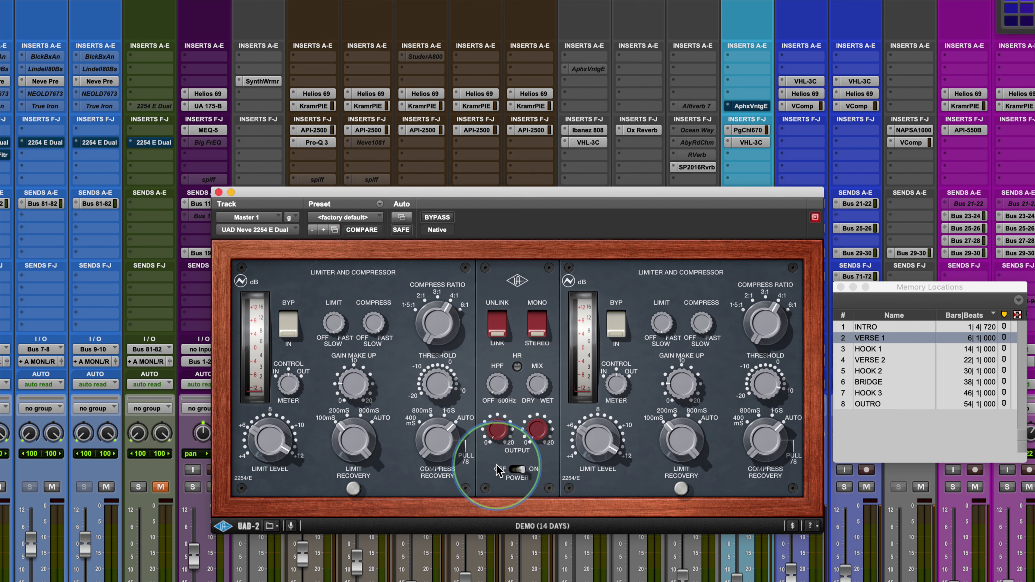
click(518, 471)
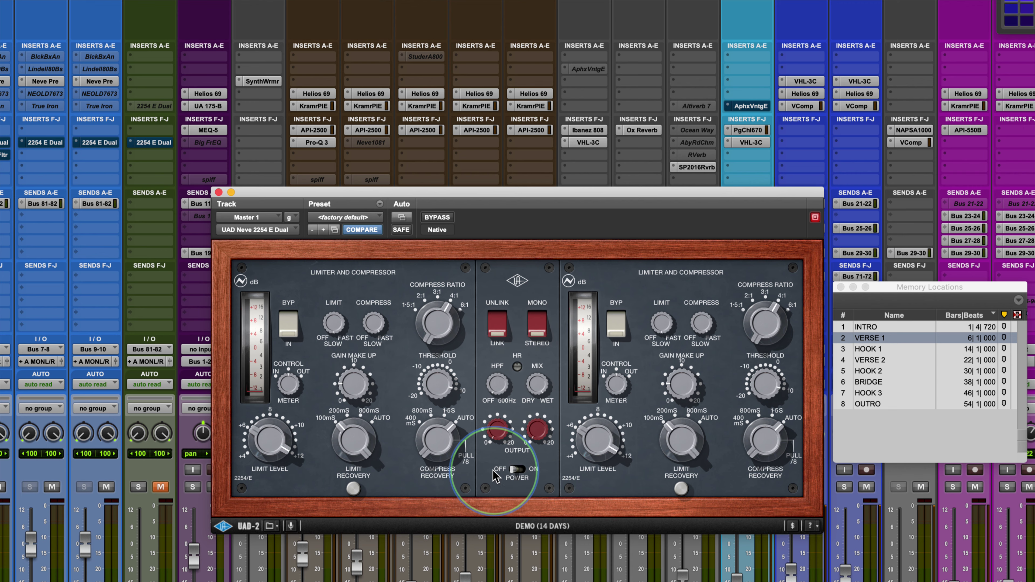
click(512, 470)
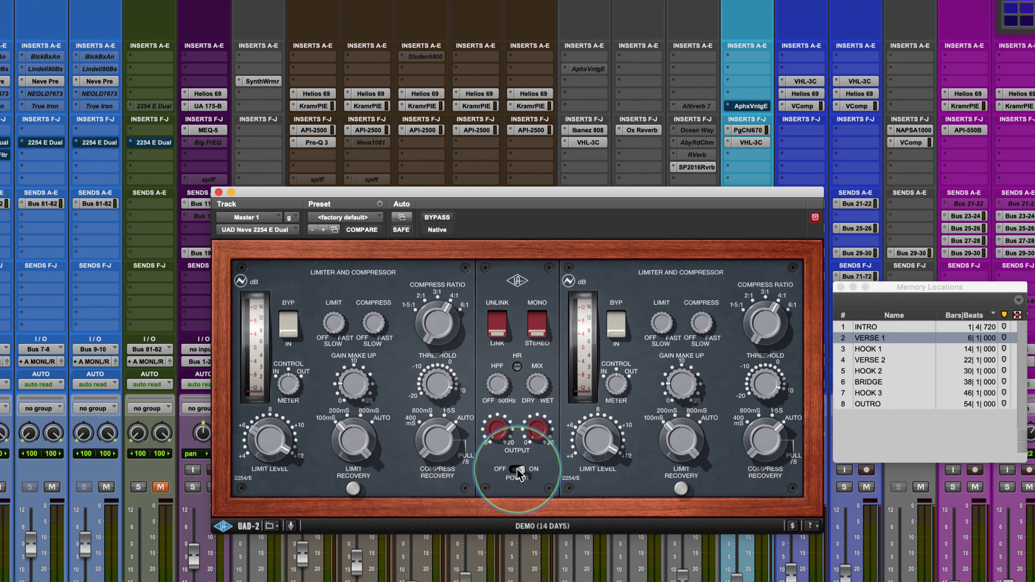
- Toggle the first channel's limiter and compressor between Byp and In, leaving it set to In
click(288, 318)
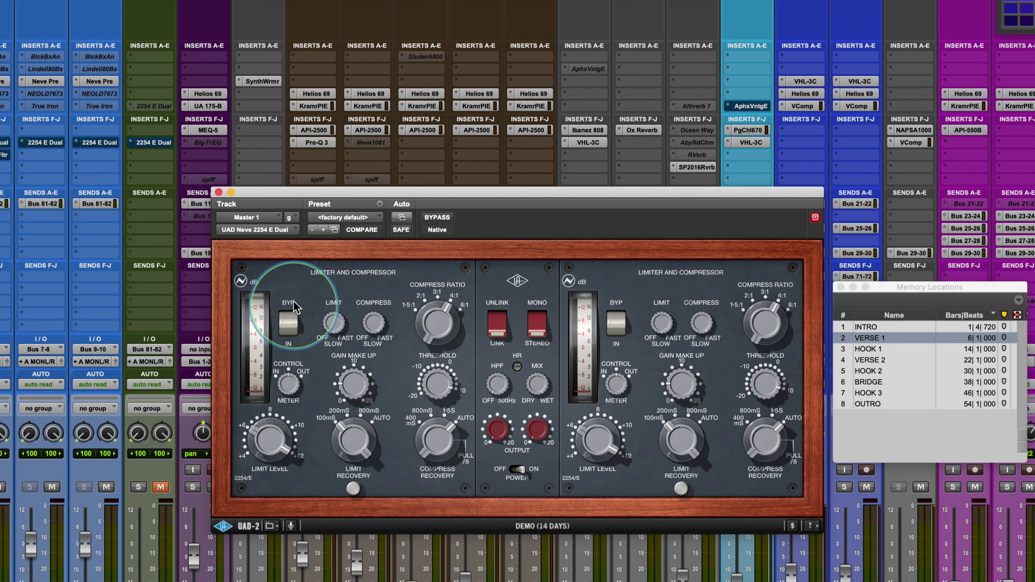
click(289, 322)
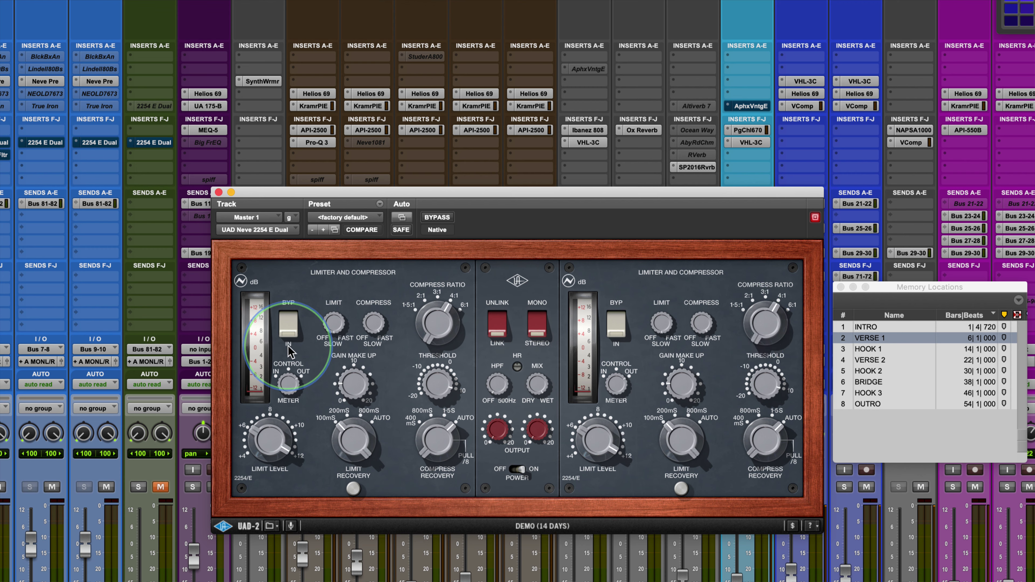
click(288, 327)
click(288, 326)
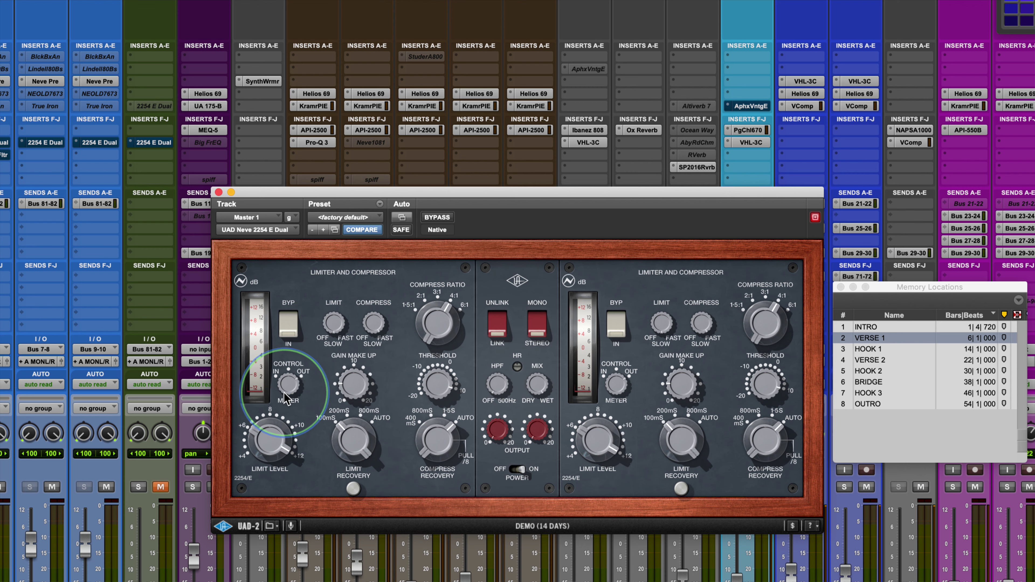
click(284, 403)
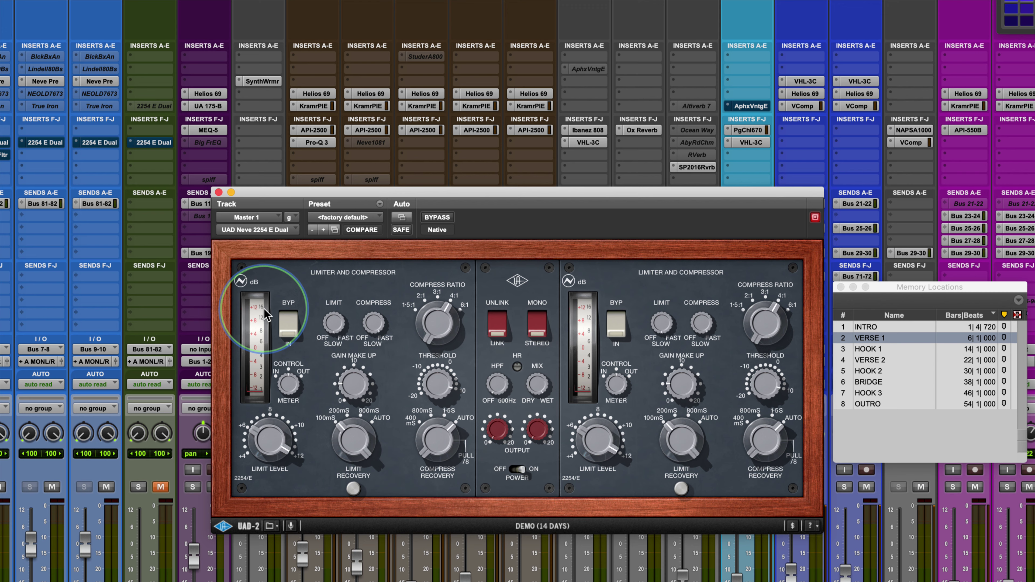
click(288, 322)
click(288, 323)
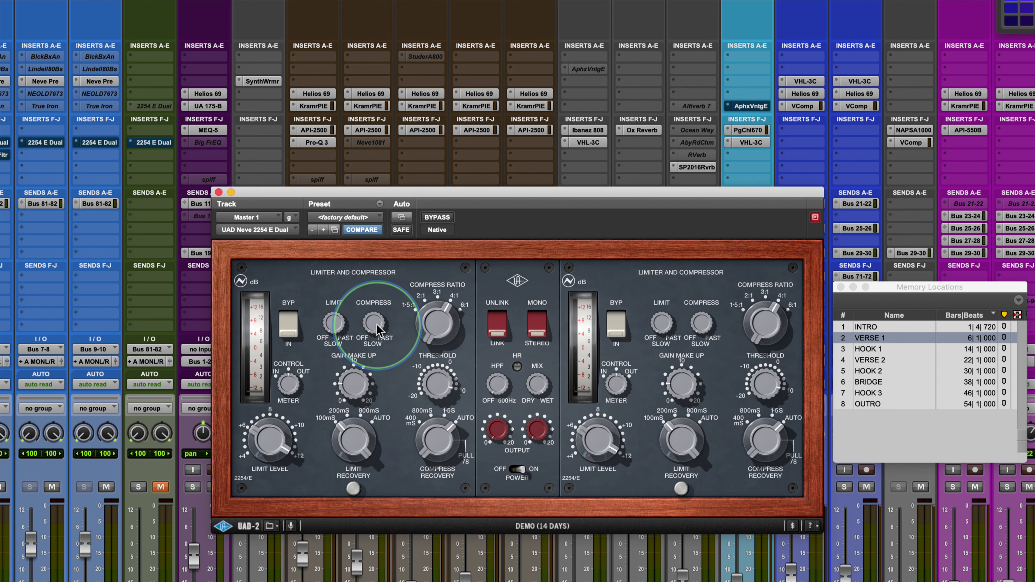
- Examine the first channel's Compress switch and its Threshold, Compress Recovery and Limit Level controls
drag(377, 324, 377, 319)
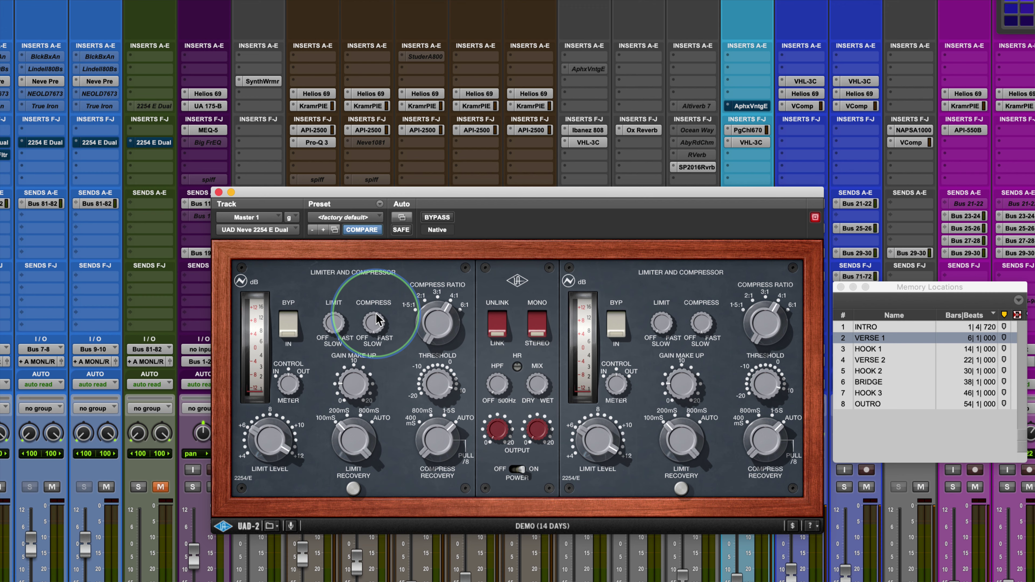
drag(377, 315, 378, 319)
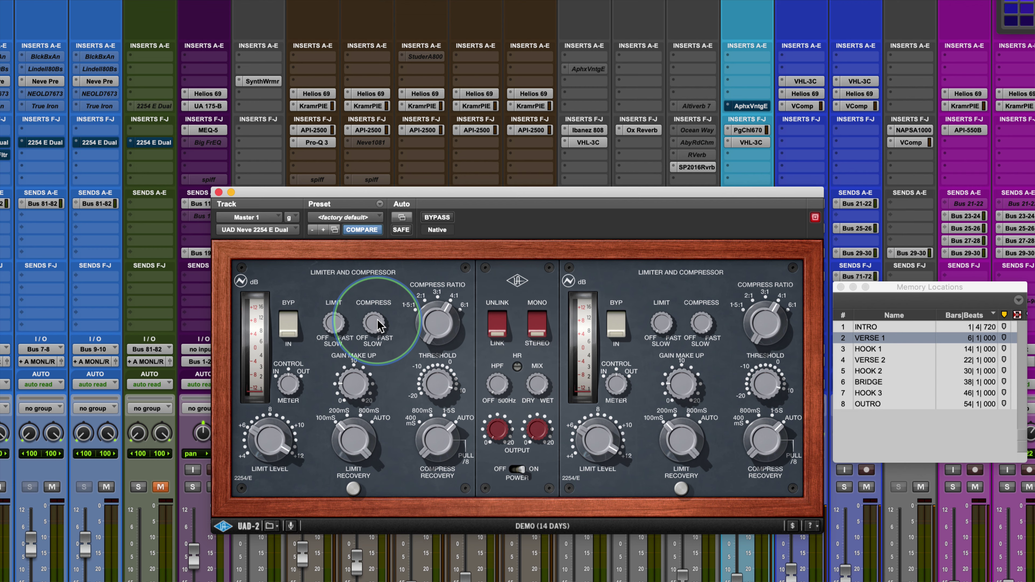
drag(378, 320, 369, 345)
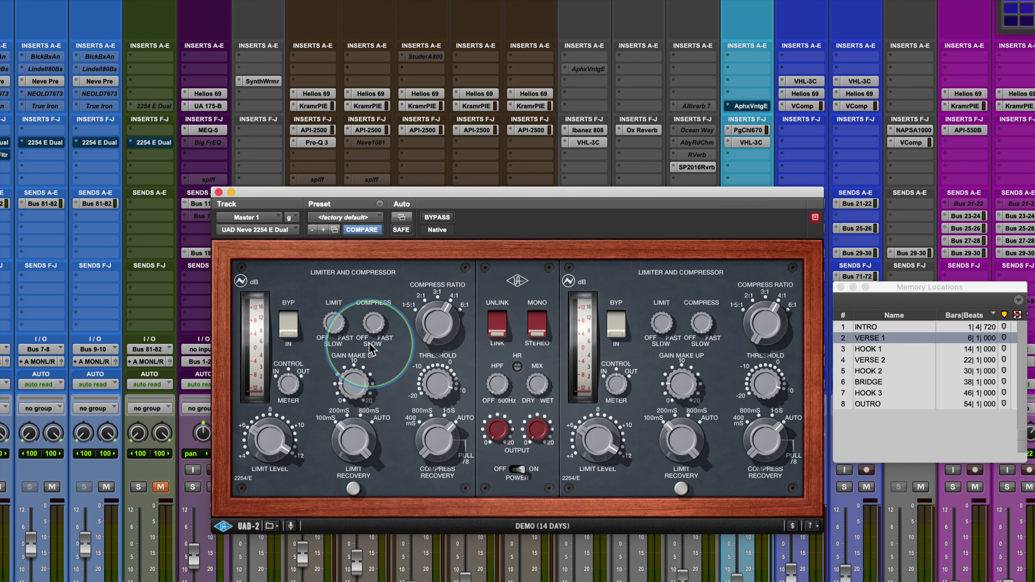
drag(369, 343, 372, 358)
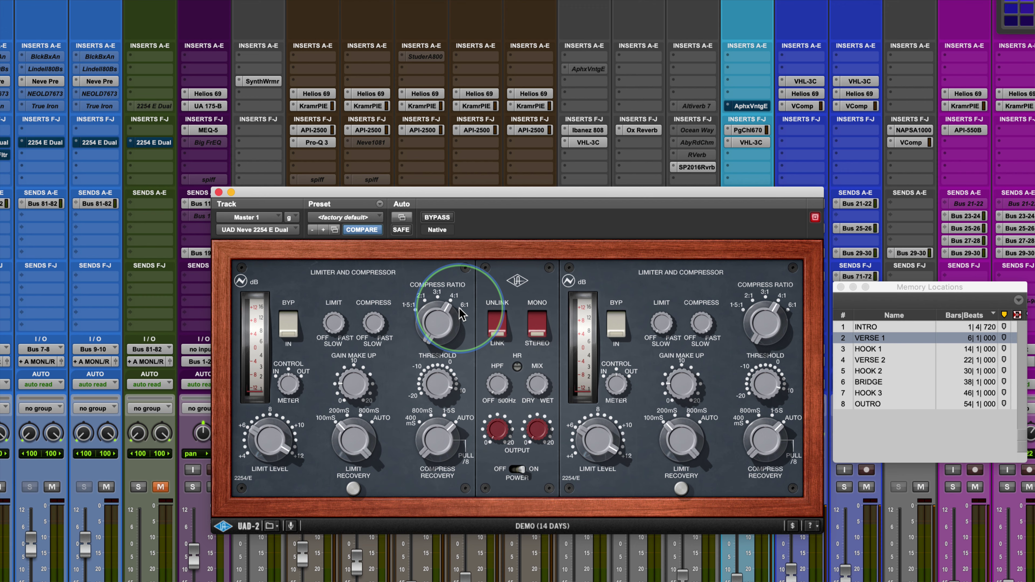
drag(423, 381, 427, 423)
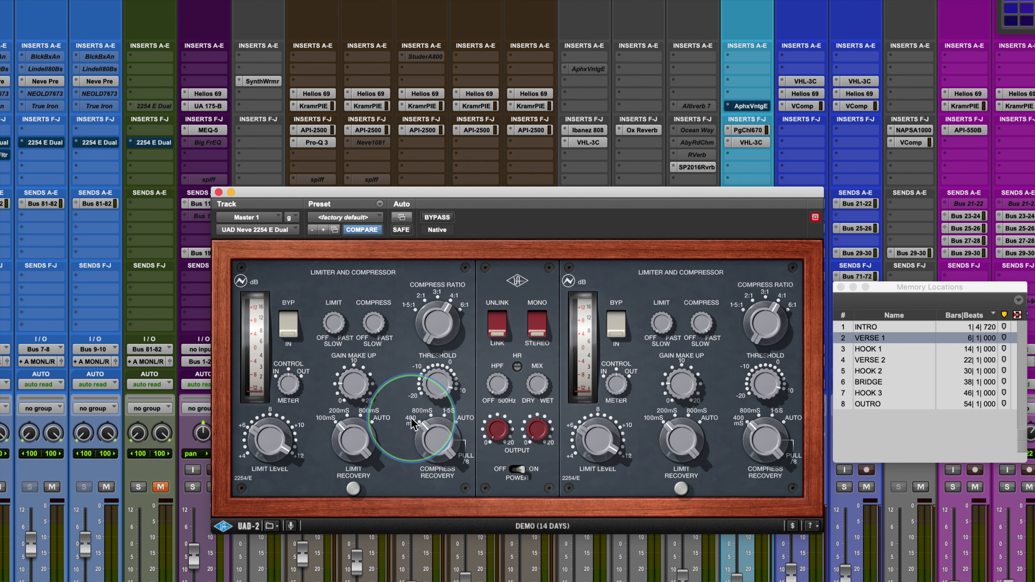
drag(412, 424, 452, 416)
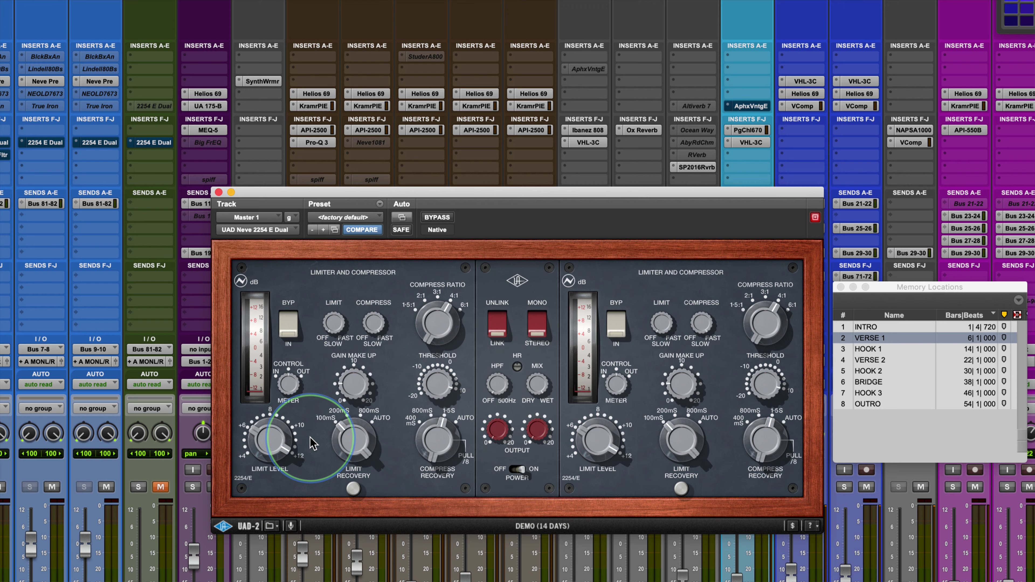
drag(267, 439, 252, 377)
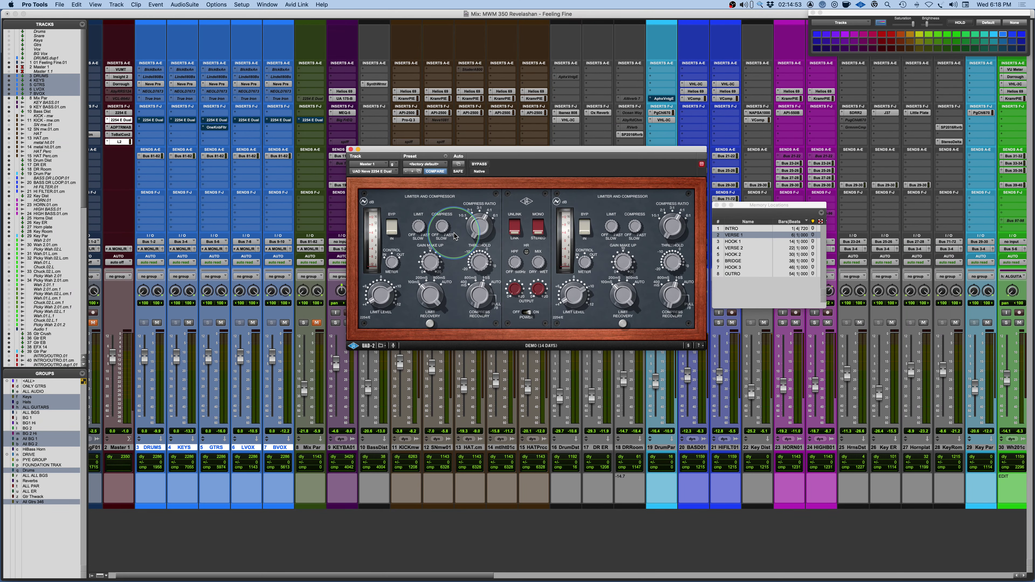
- Make both Neve 2254 E inserts on Master 1 inactive and mute the KEYS, GTRS, LVOX and BVOX tracks
ctrl+super+click(120, 113)
ctrl+super+click(120, 120)
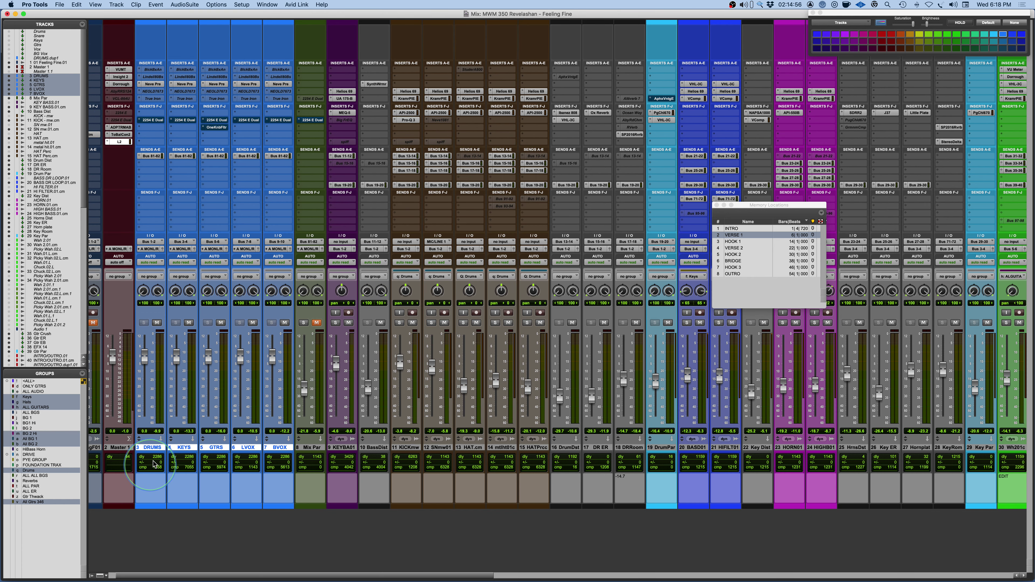
click(189, 322)
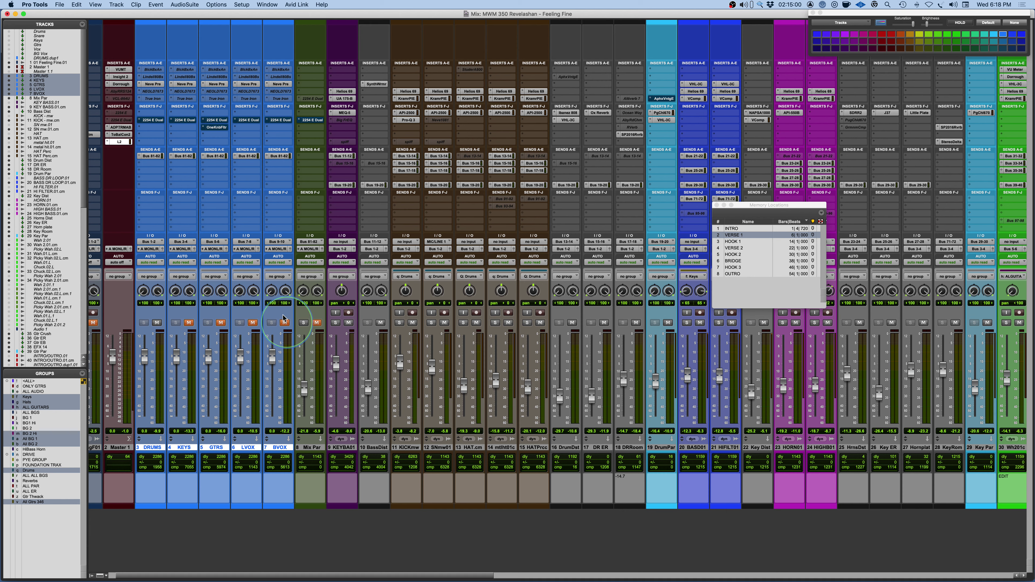
- Take the 2254 E Dual insert on the DRUMS track out of bypass and play the song from VERSE 1
click(151, 120)
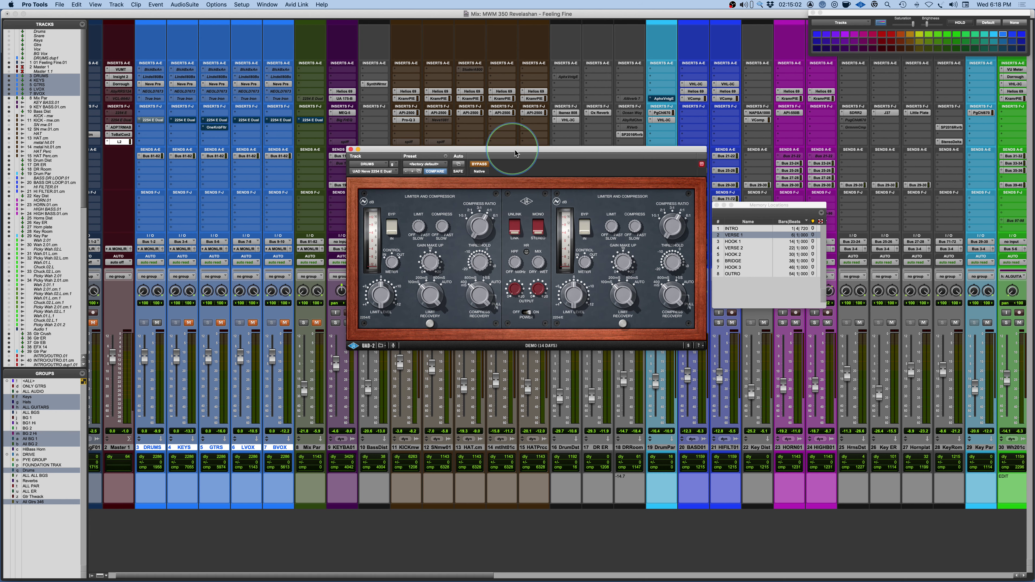
drag(507, 148, 478, 130)
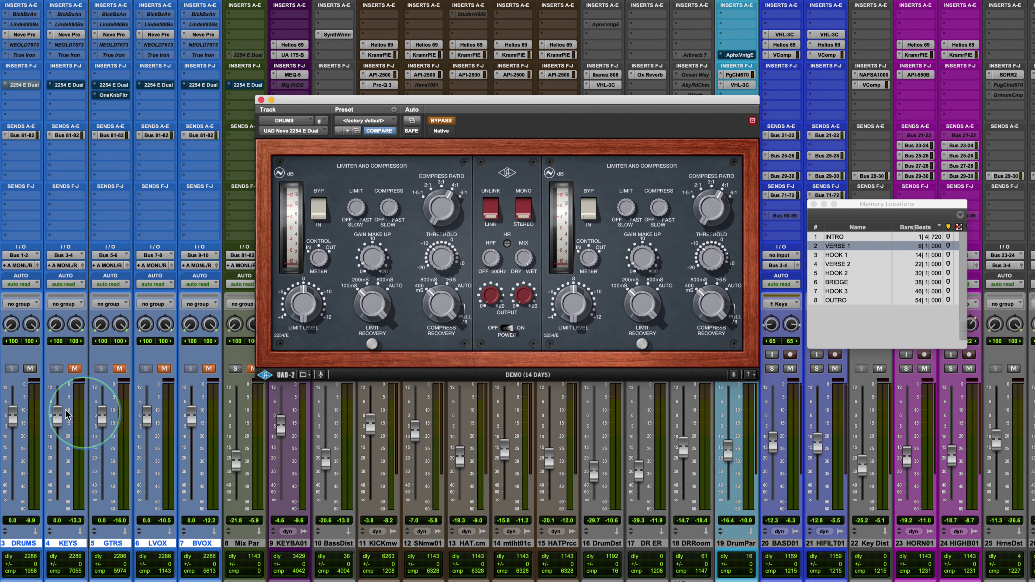
click(831, 246)
click(442, 123)
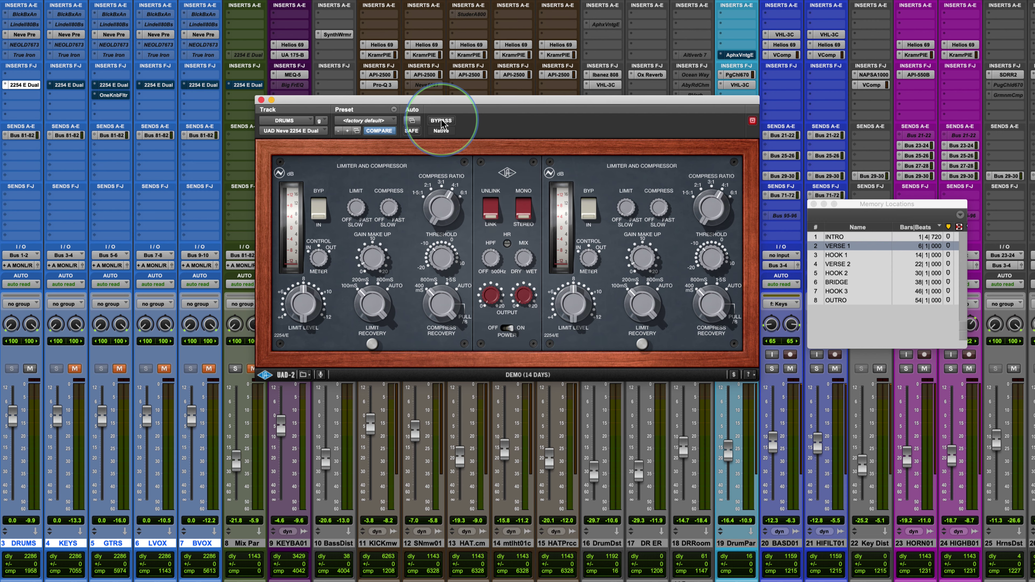
key(space)
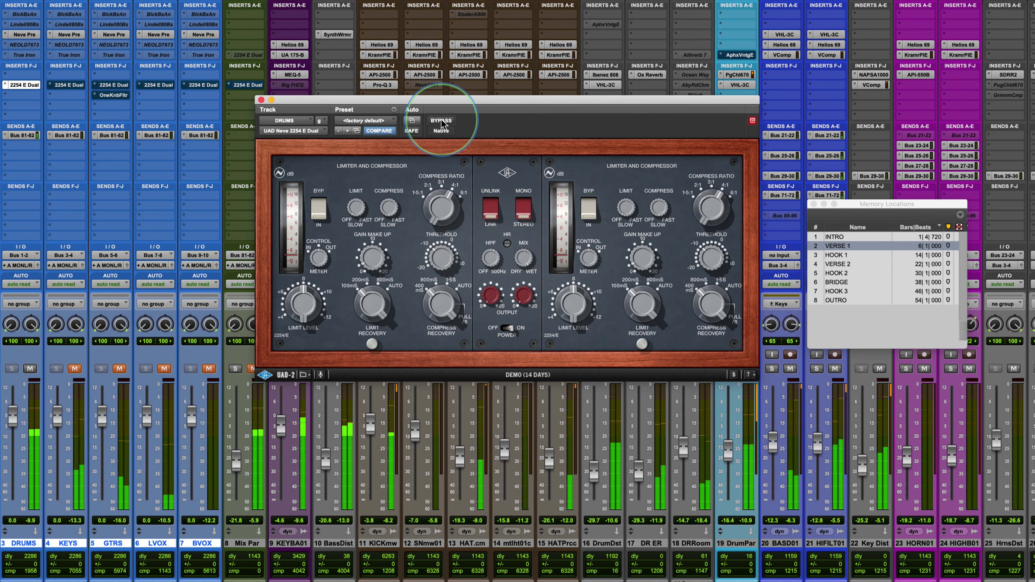
drag(486, 104, 478, 103)
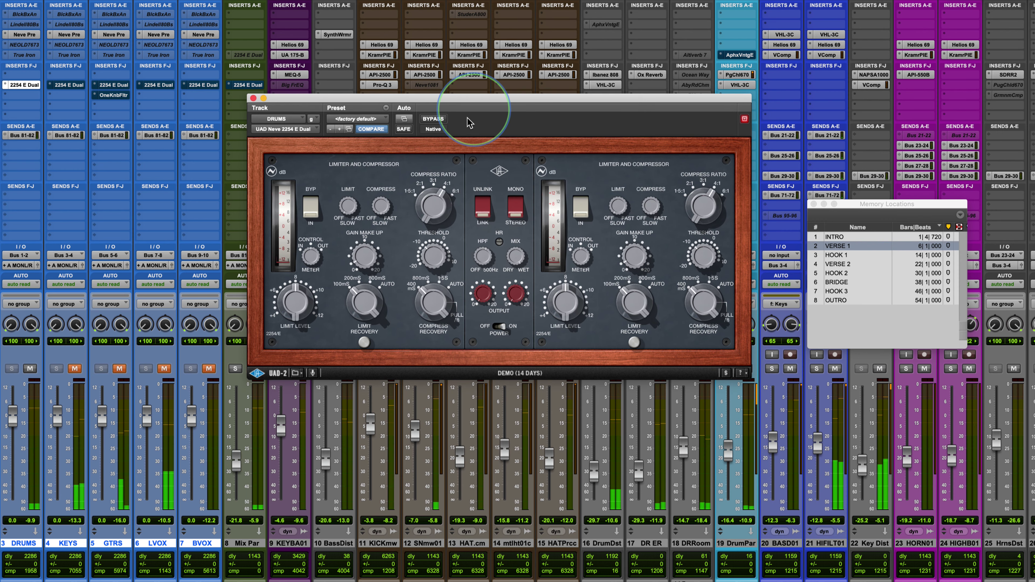
- Compare the drums with and without the 2254 E Dual by repeatedly toggling its bypass during playback, leaving the plug-in active
click(442, 120)
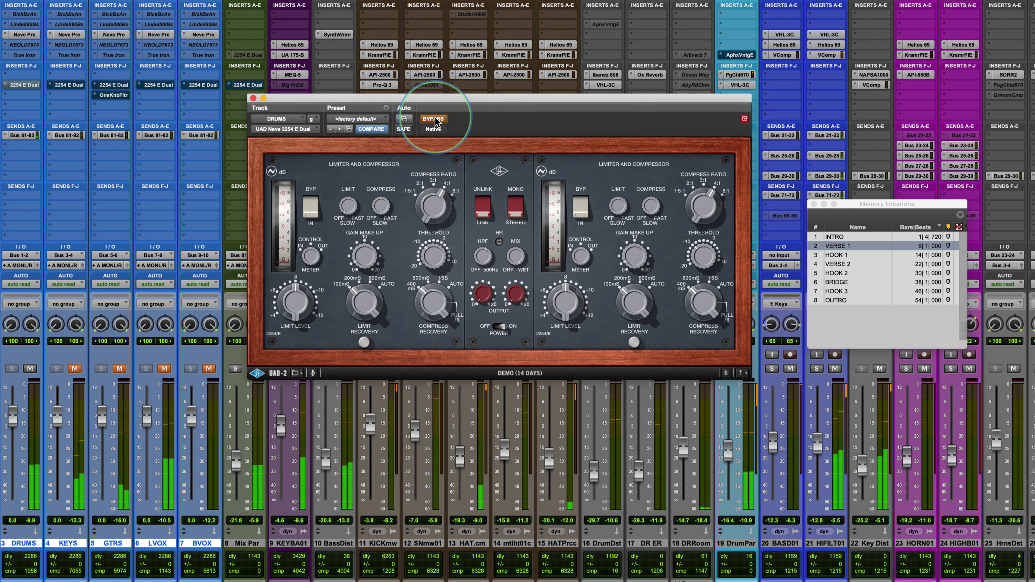
click(434, 120)
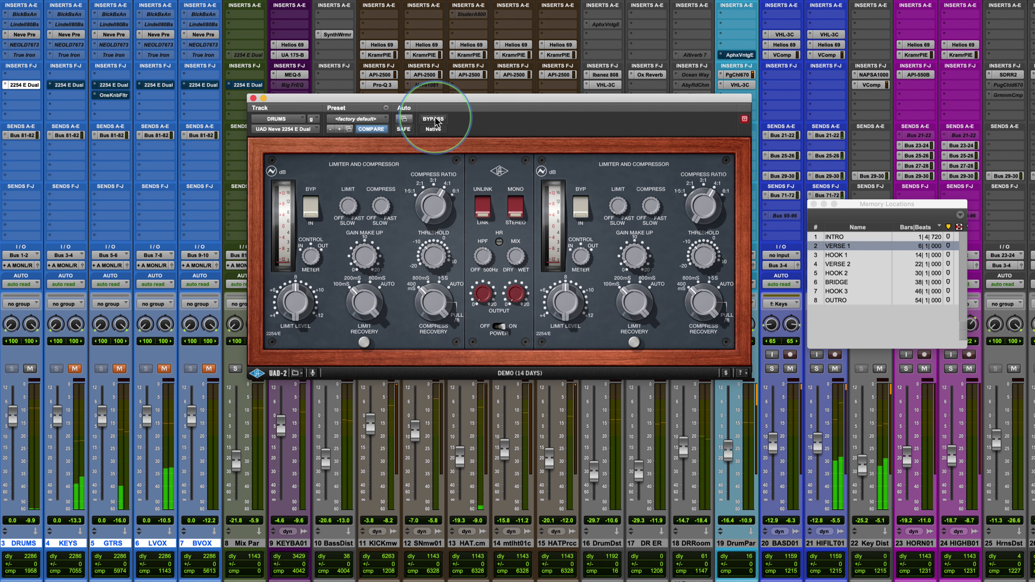
click(434, 119)
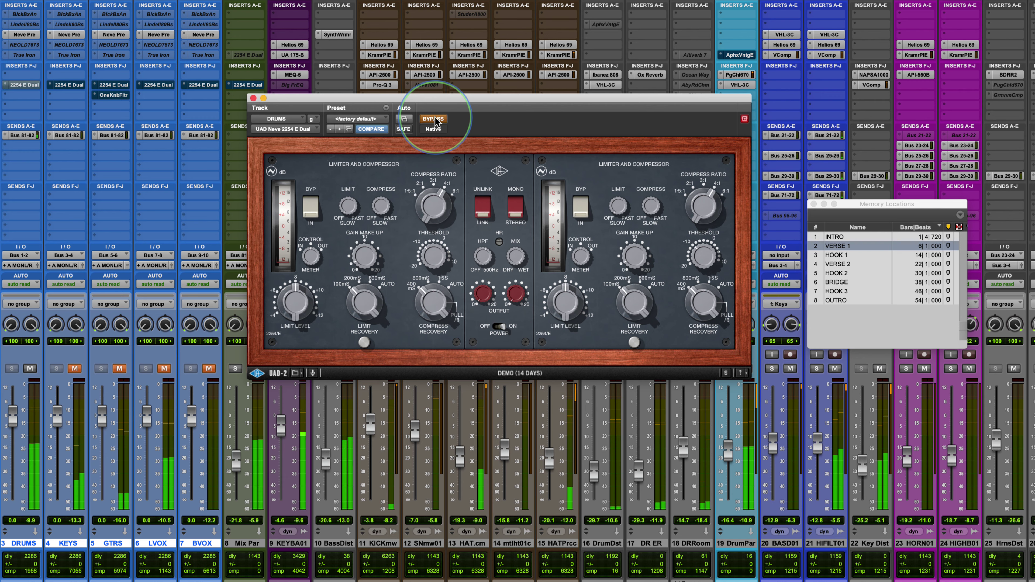
click(435, 120)
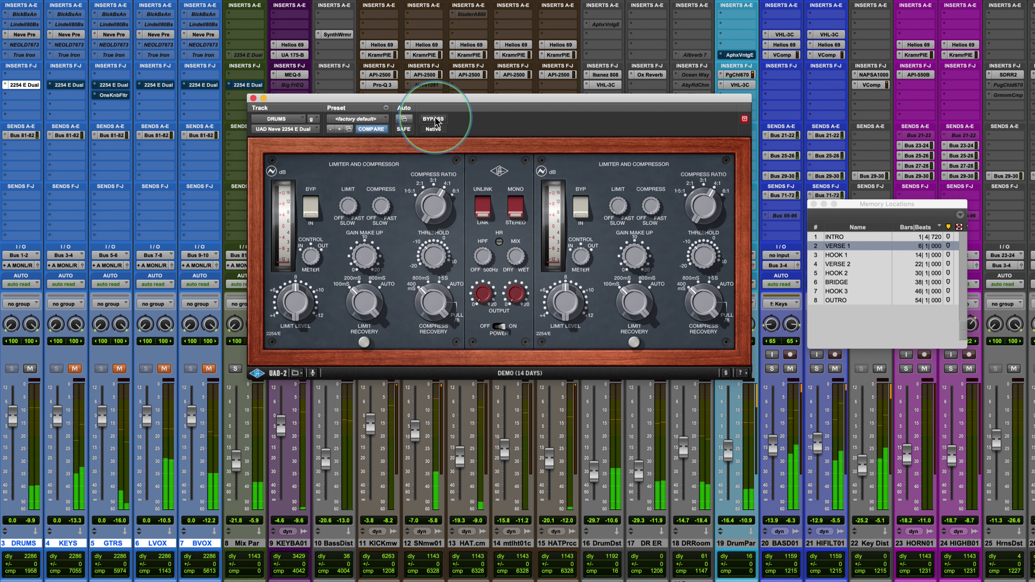
click(434, 120)
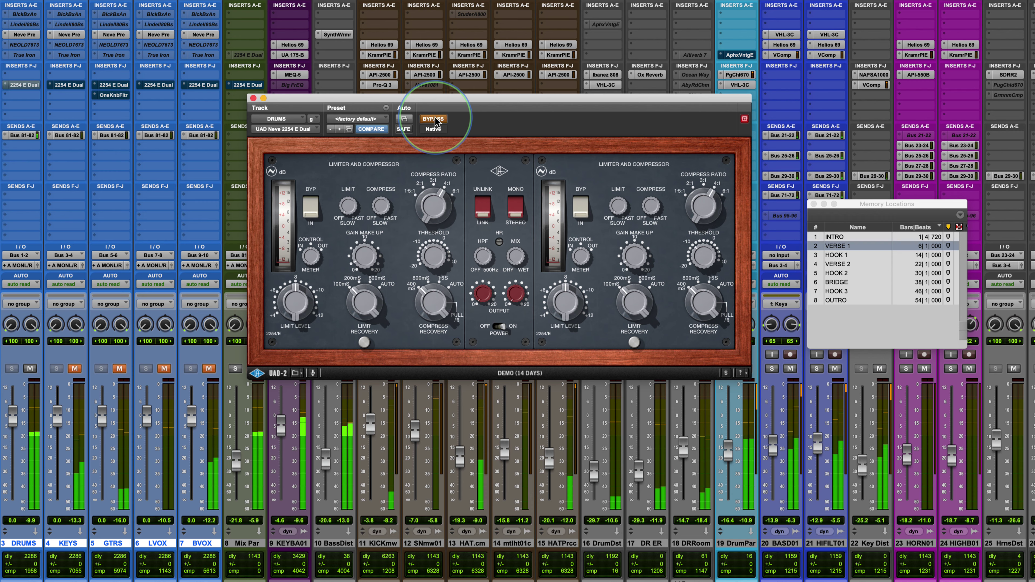
click(434, 119)
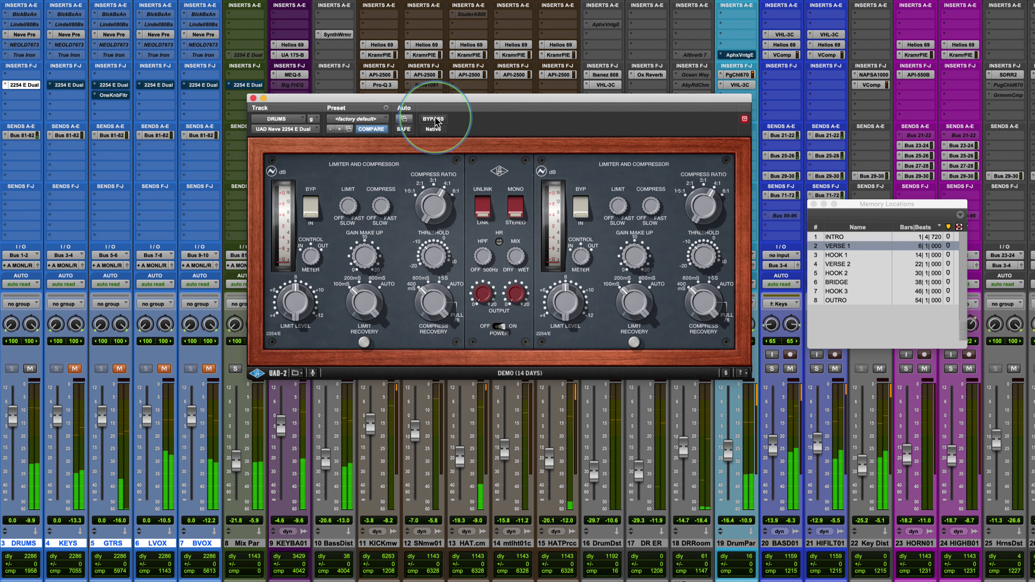
click(372, 292)
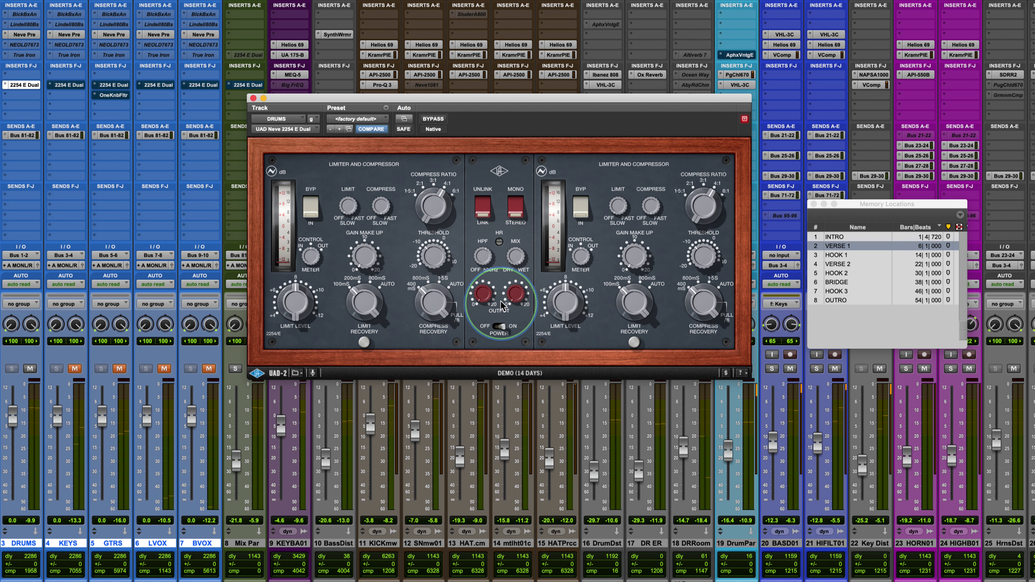
click(480, 298)
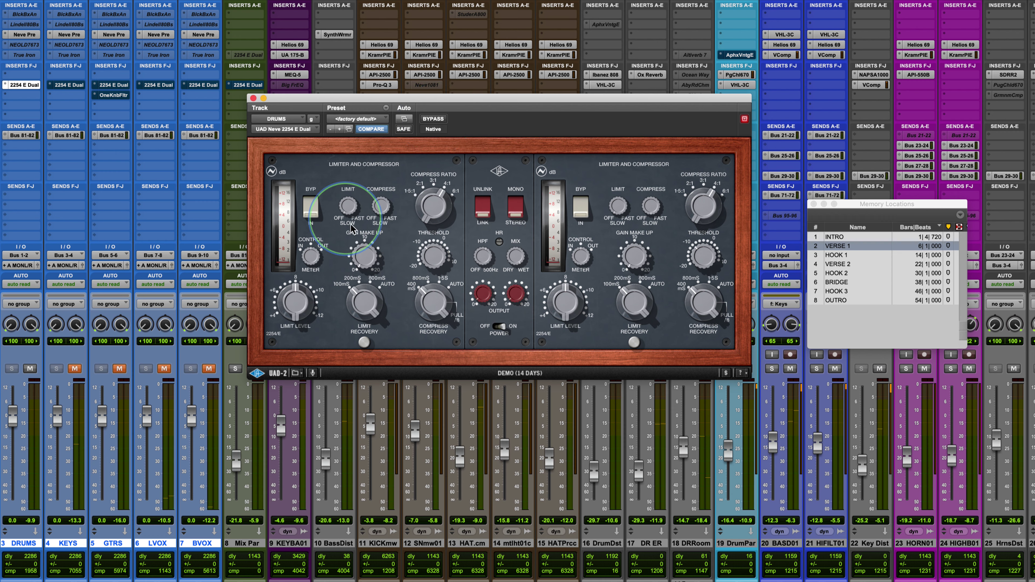
- Replay the drums and toggle the bypass of the DRUMS track's 2254 E Dual twice to compare, ending with the plug-in active
click(368, 258)
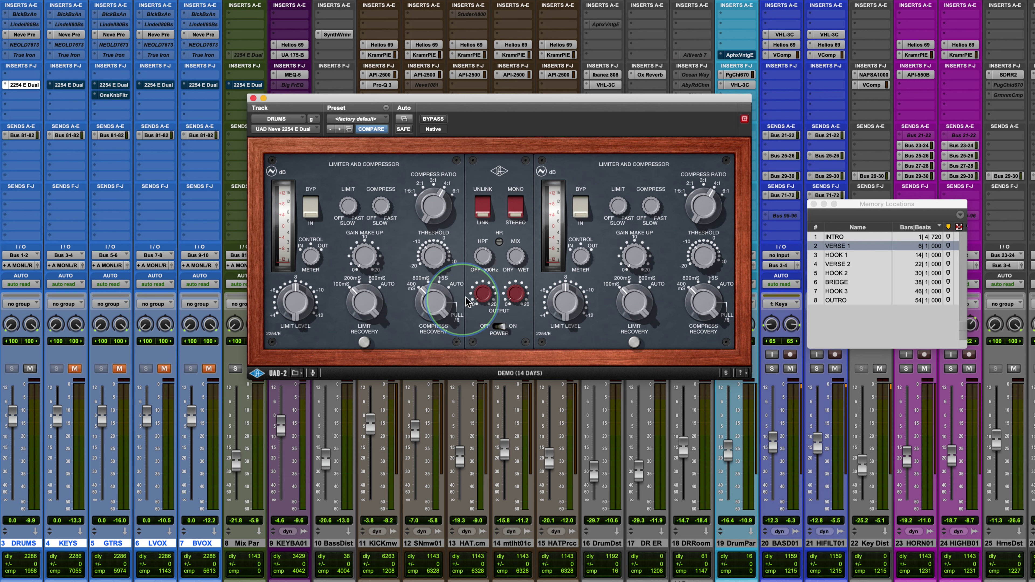
click(435, 119)
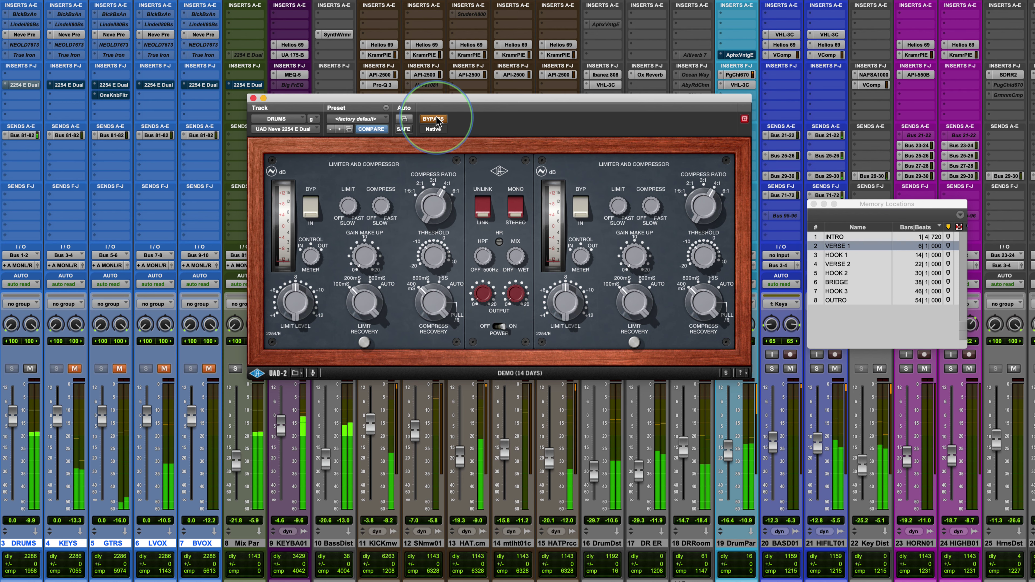
click(435, 120)
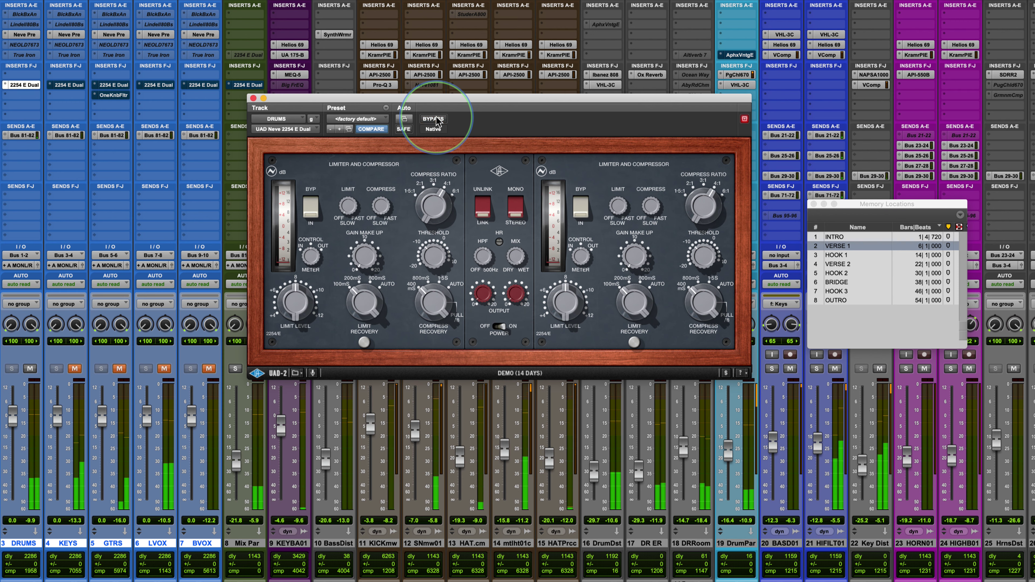
click(435, 119)
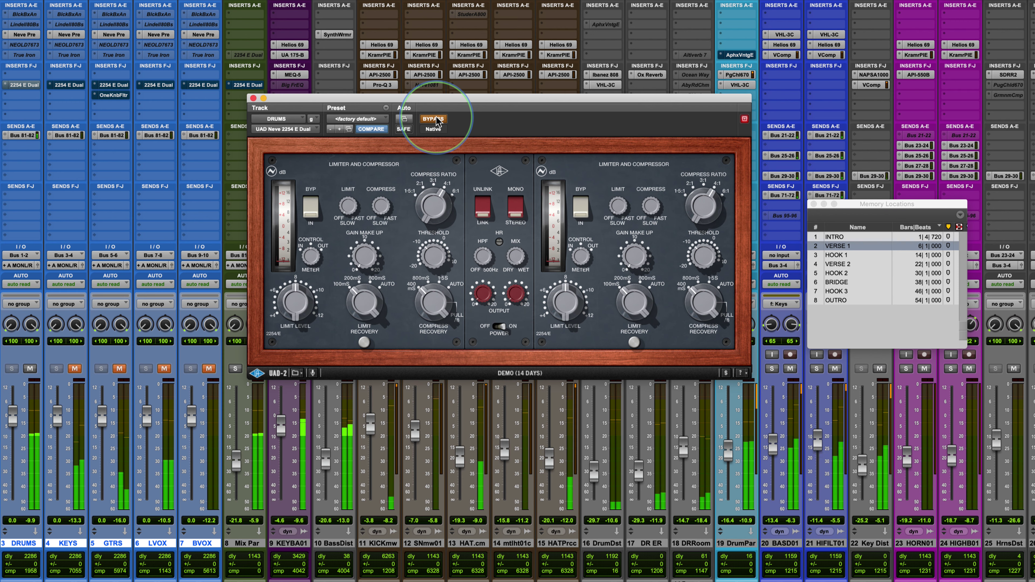
click(436, 120)
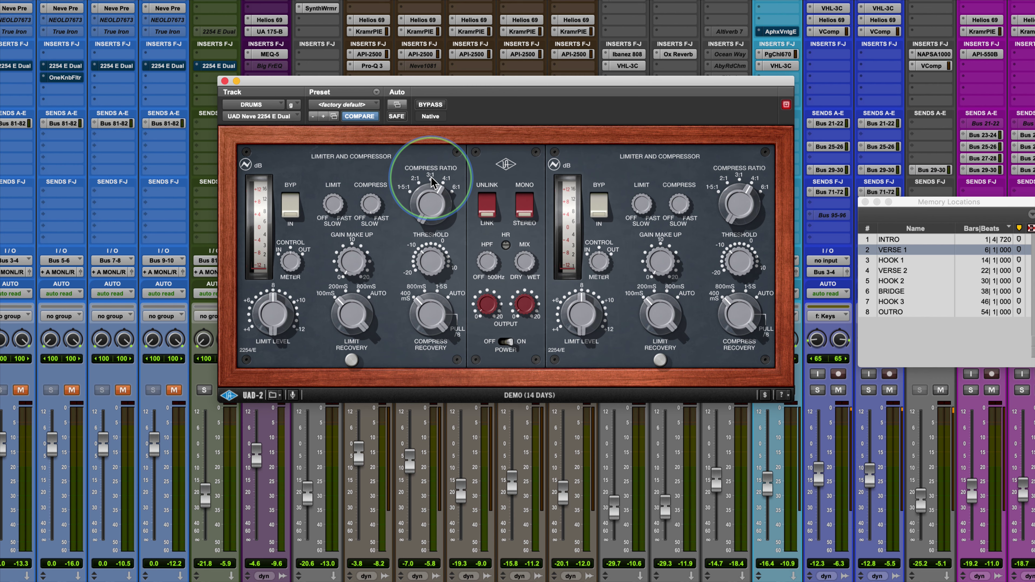
- Isolate the guitars by unmuting GTRS and muting DRUMS, and take the GTRS track's 2254 E Dual insert out of bypass
click(72, 390)
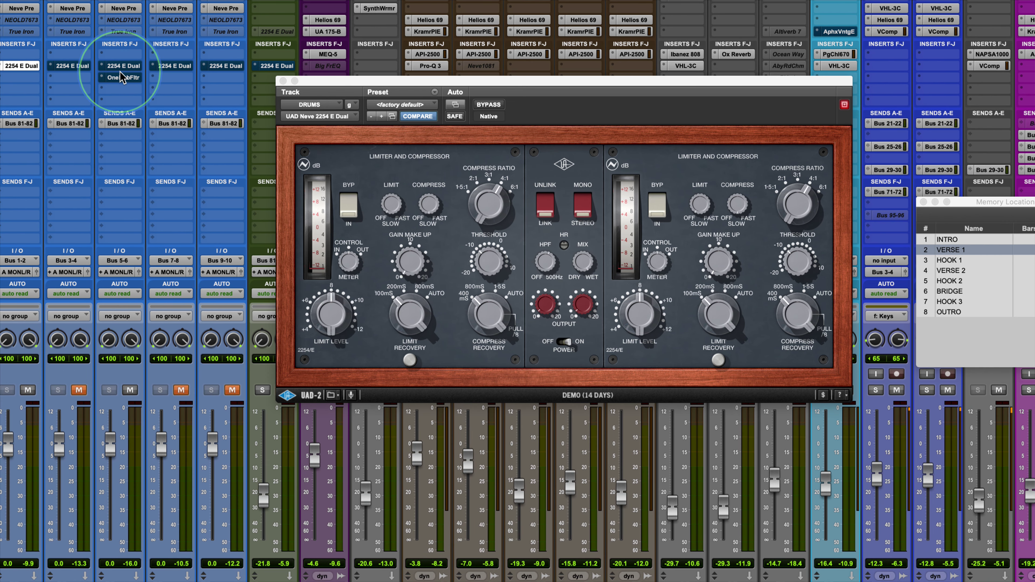
click(121, 67)
click(29, 389)
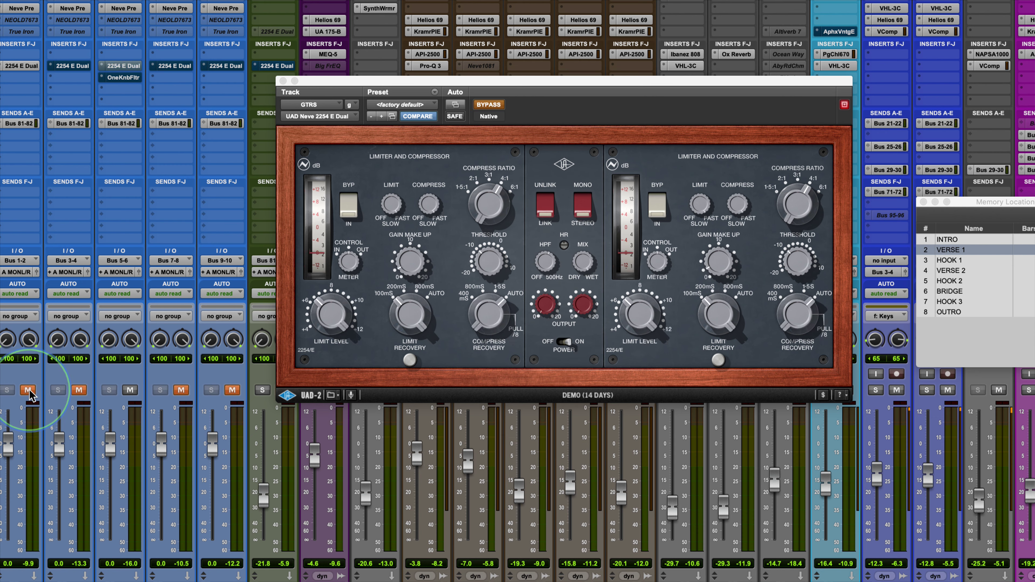
click(498, 108)
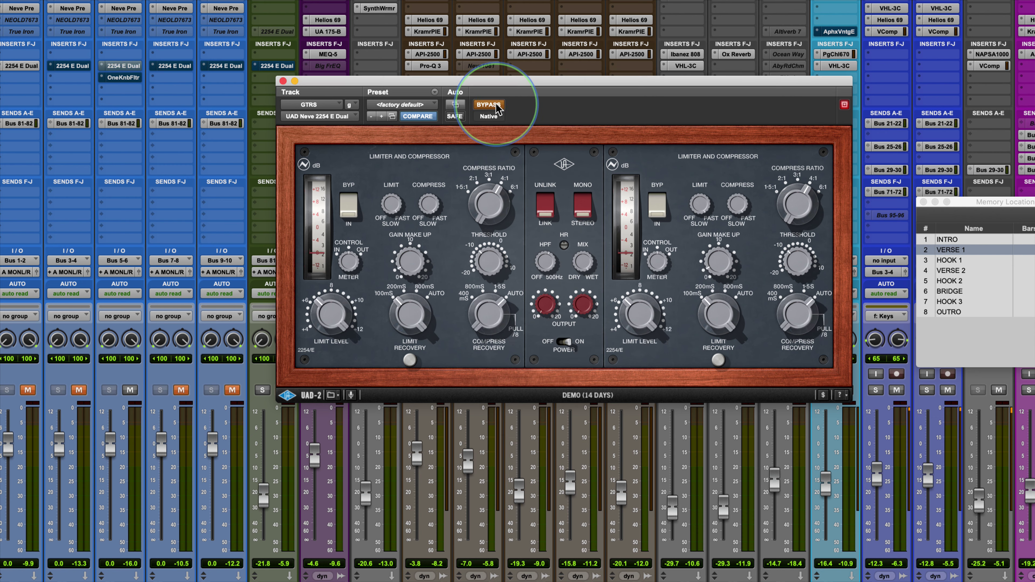
- Play the guitars through the 2254 E Dual while examining its Compress Ratio settings from 1.5:1 to 6:1 and its Threshold
key(space)
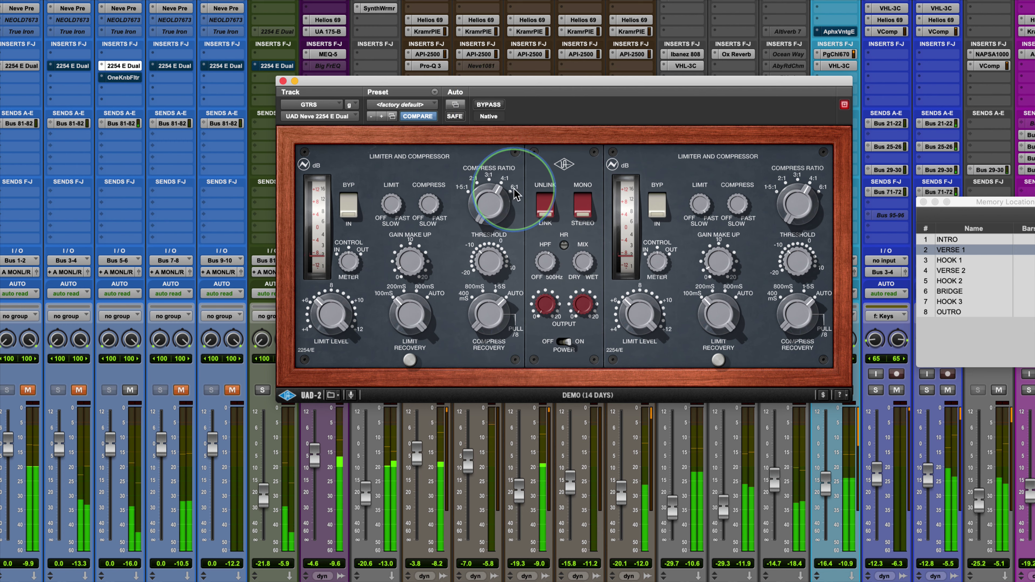
drag(516, 190, 515, 194)
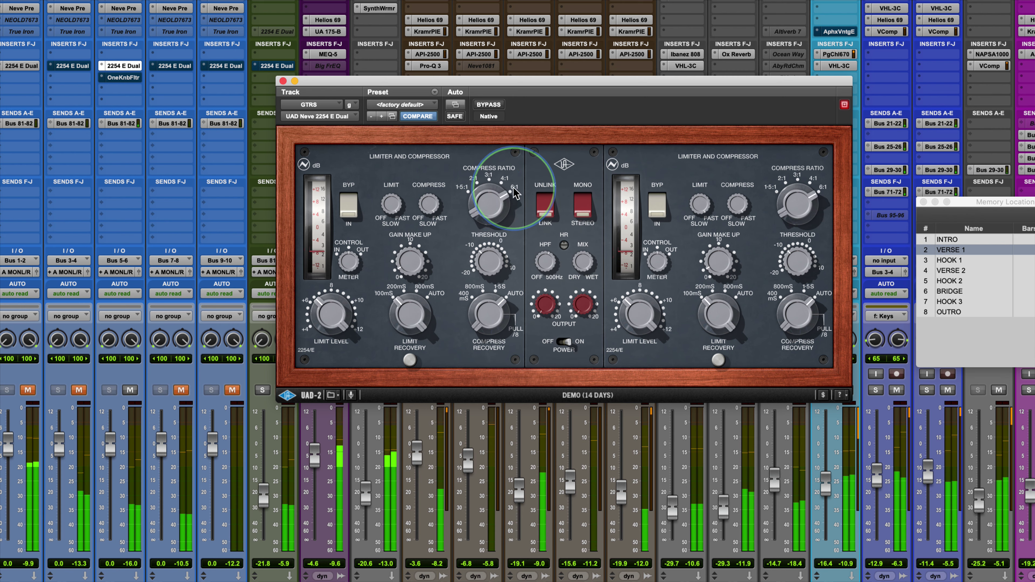
click(460, 190)
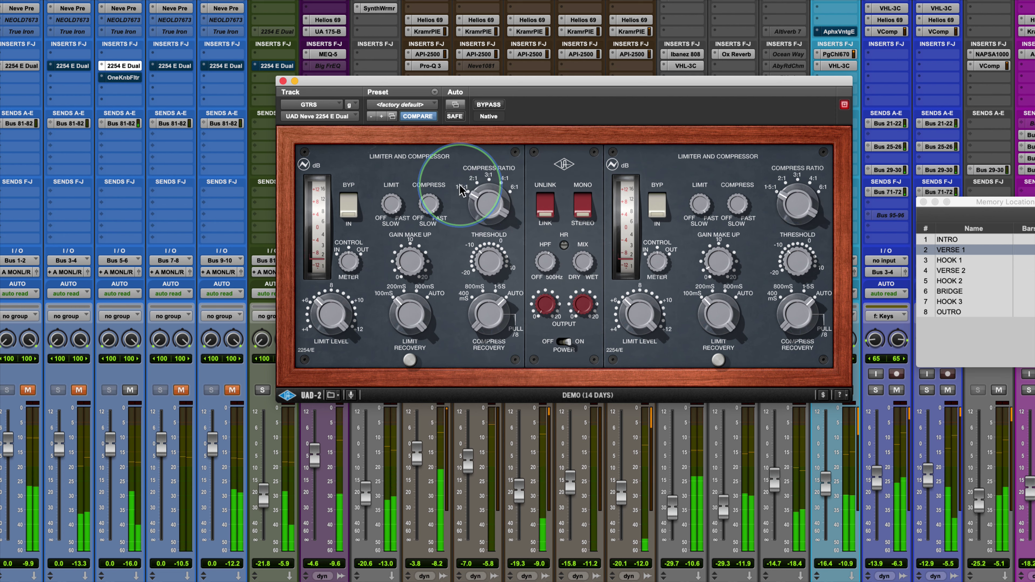
click(515, 194)
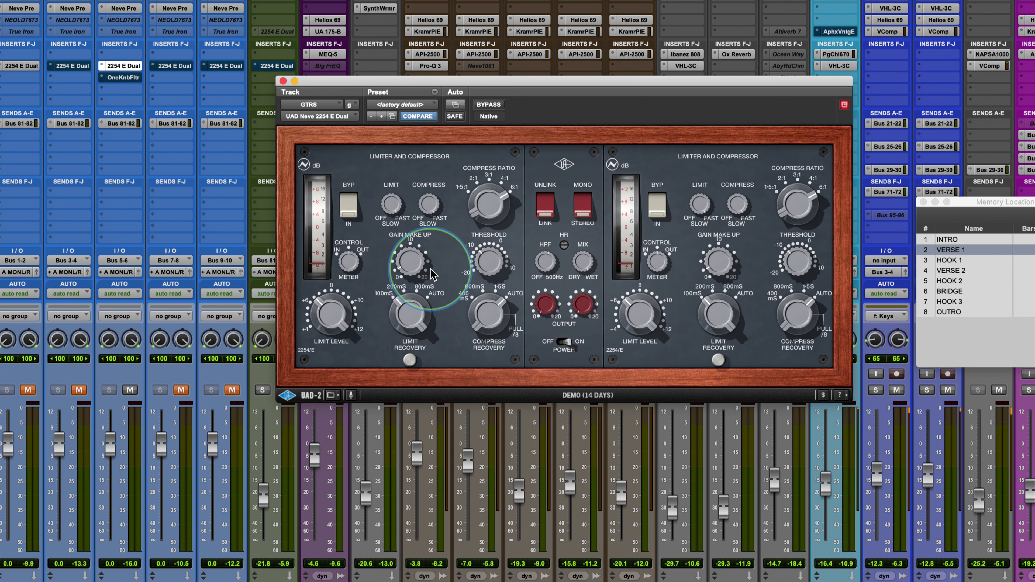
drag(499, 181, 473, 273)
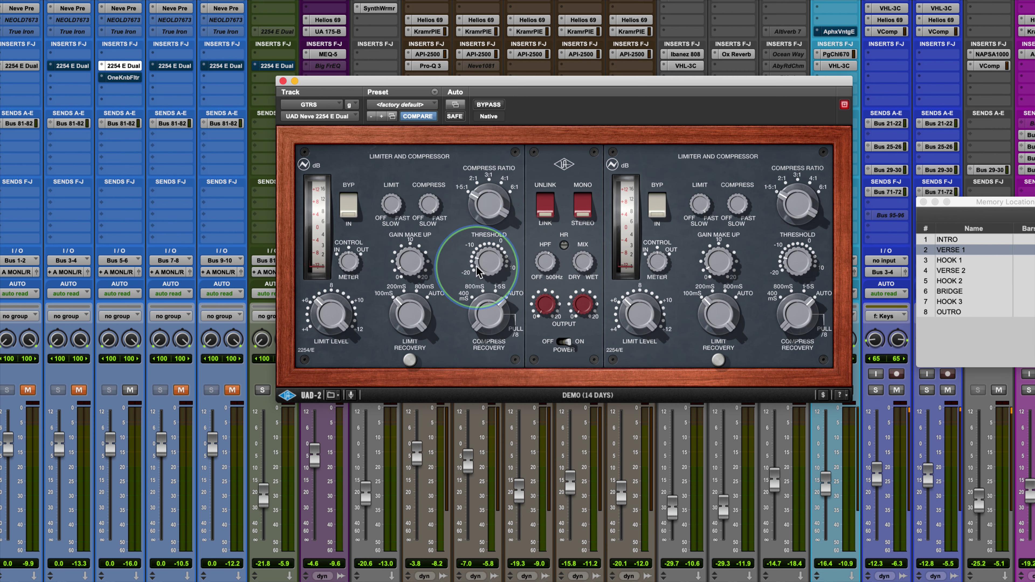
key(space)
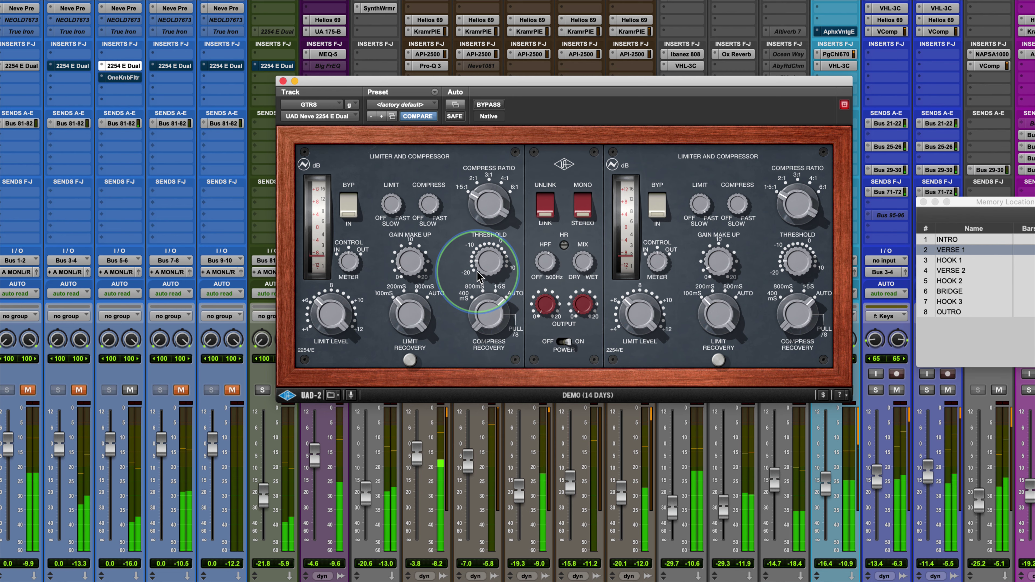
drag(483, 263, 483, 244)
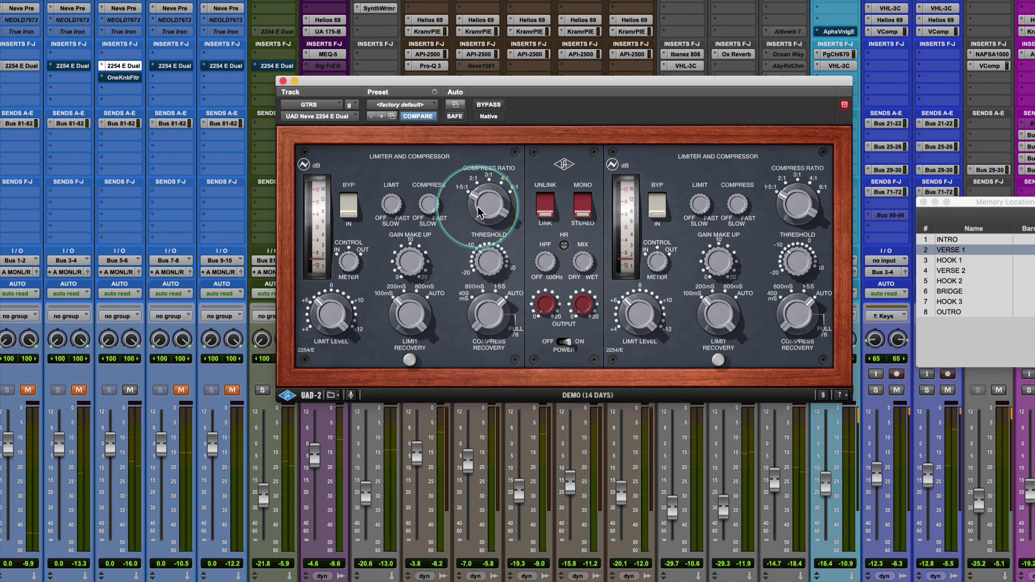
drag(481, 196, 480, 62)
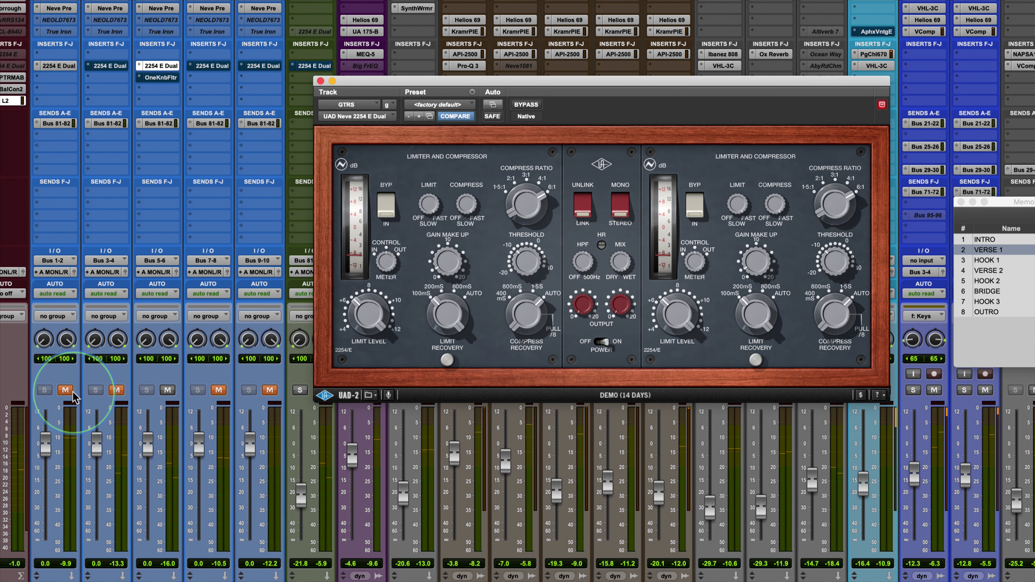
- Unmute the DRUMS track and compare the guitars with and without their 2254 E Dual during playback, leaving the insert active
click(72, 392)
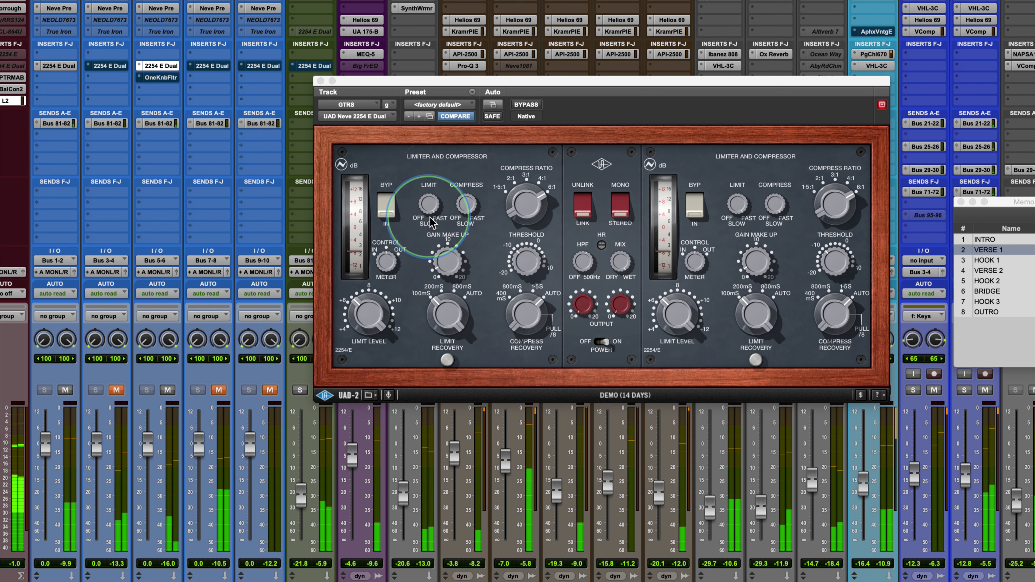
drag(583, 81, 521, 76)
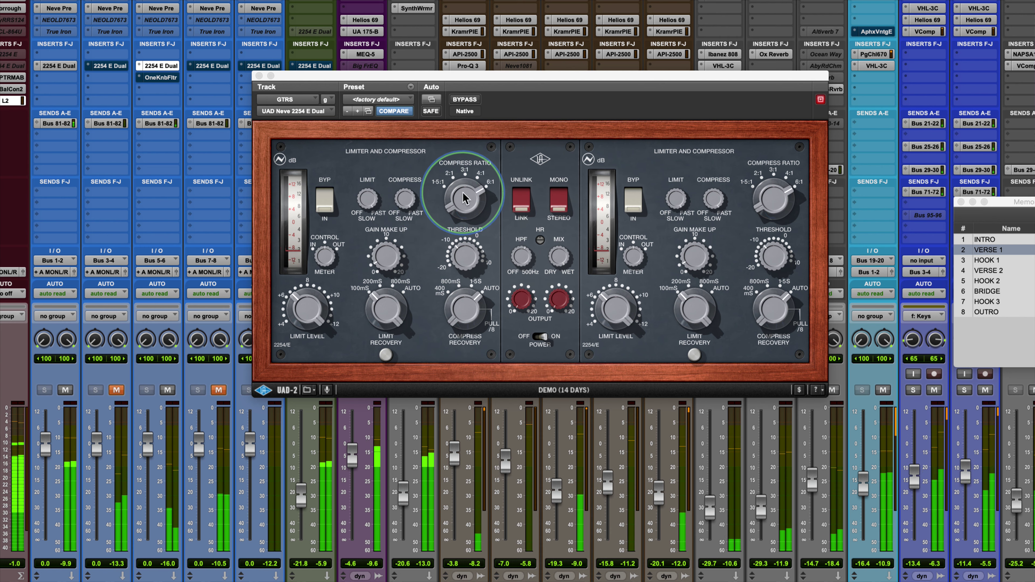
click(464, 198)
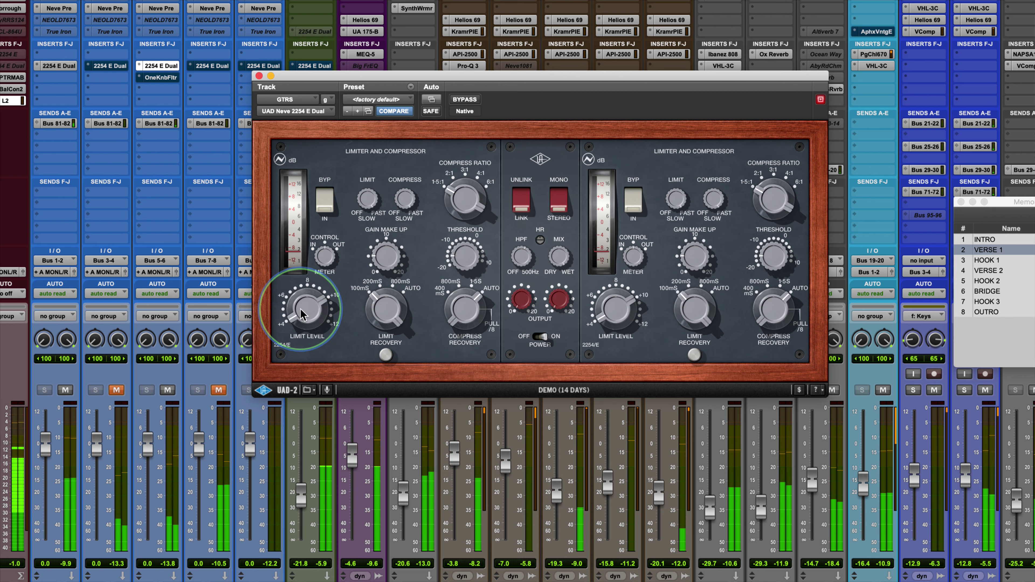
click(468, 102)
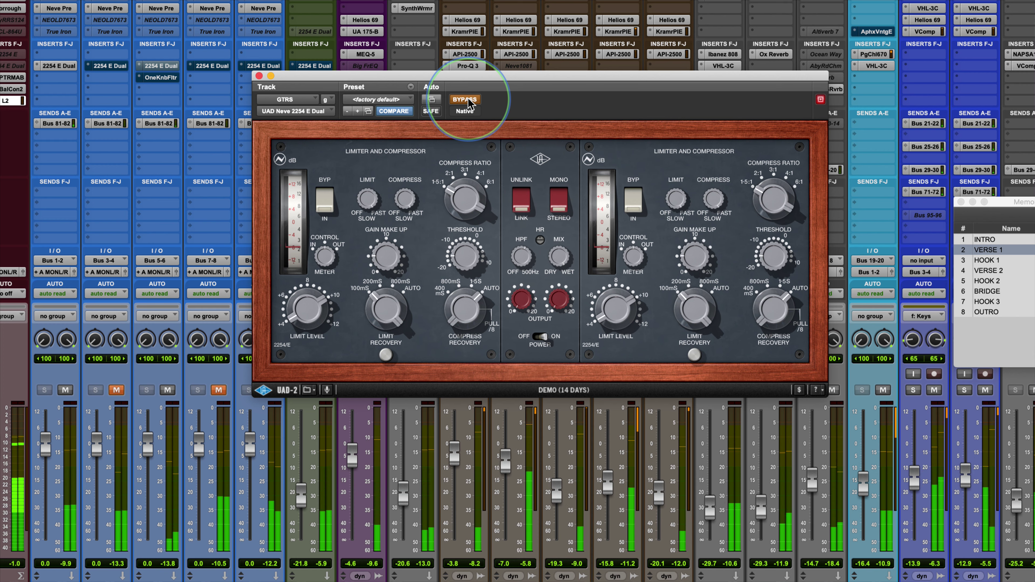
click(468, 101)
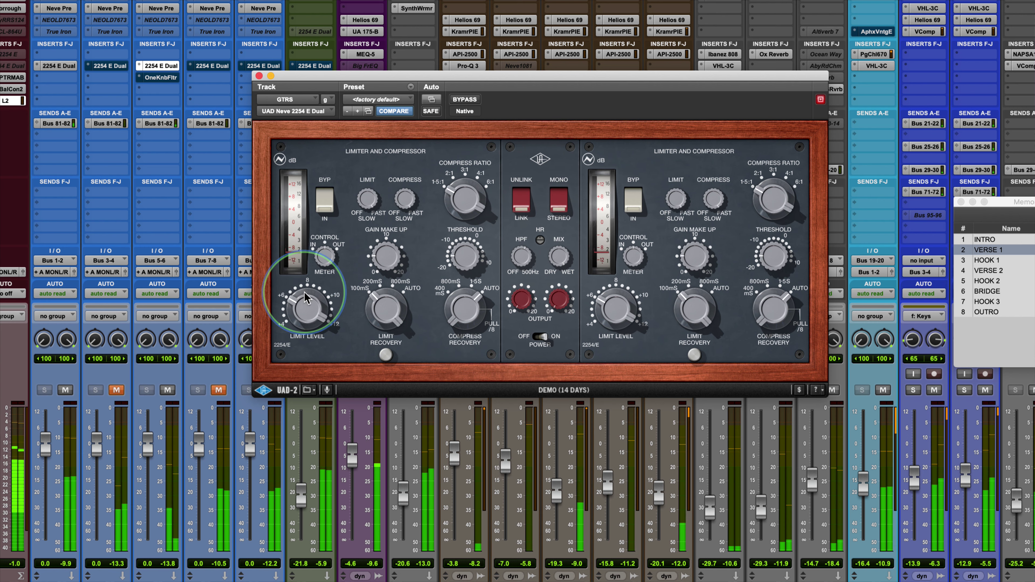
click(464, 100)
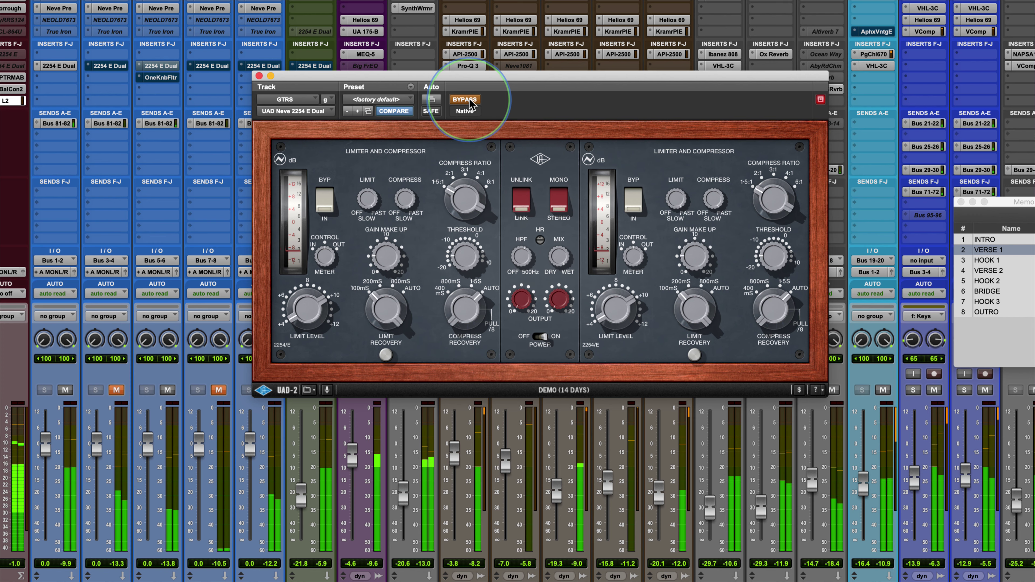
click(465, 99)
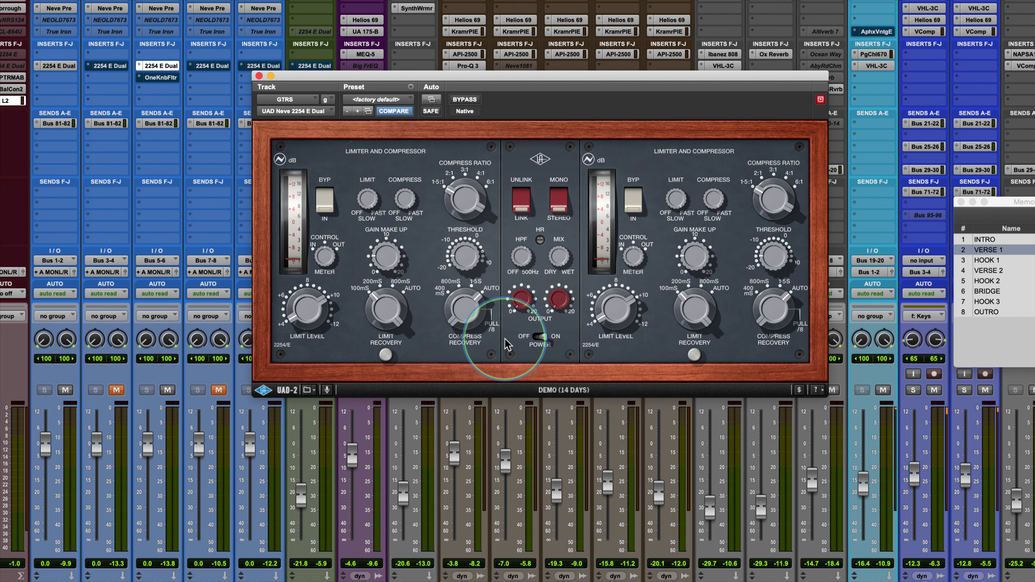
- Unmute the KEYS track and take its 2254 E Dual insert out of bypass
click(116, 390)
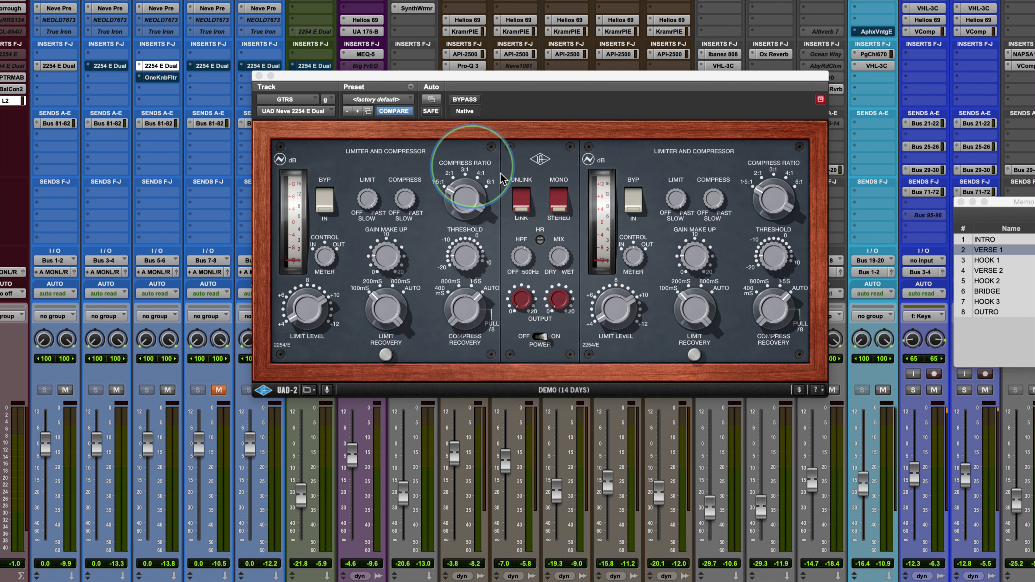
click(106, 67)
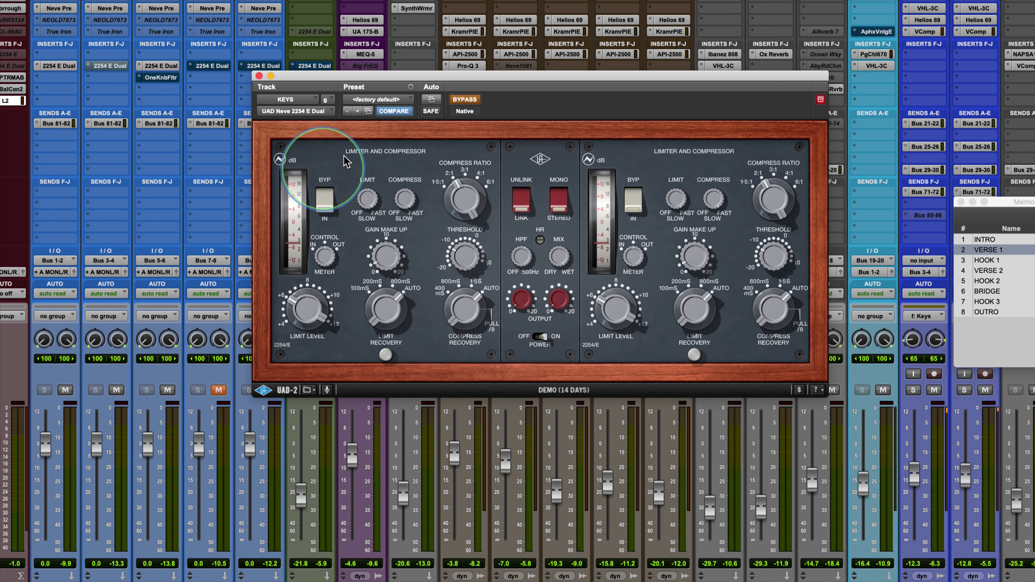
click(464, 99)
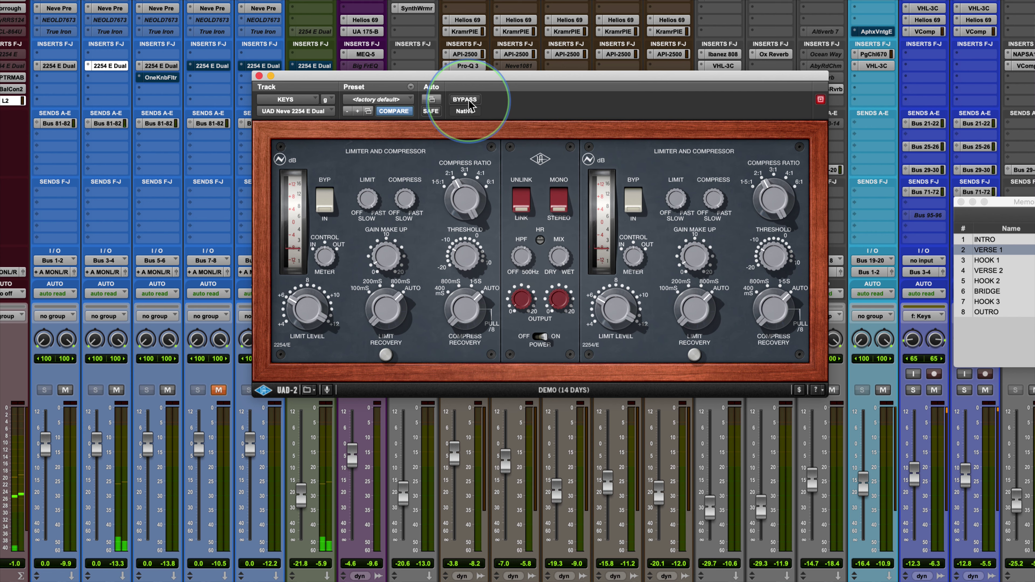
drag(549, 76, 548, 76)
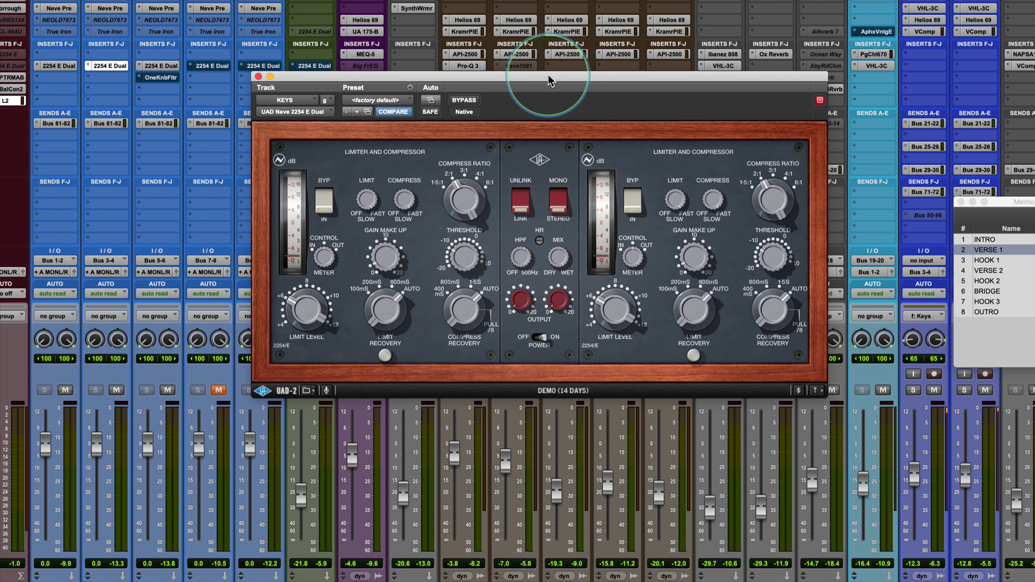
- Play the song and mute the GTRS and DRUMS tracks to isolate the keys
key(space)
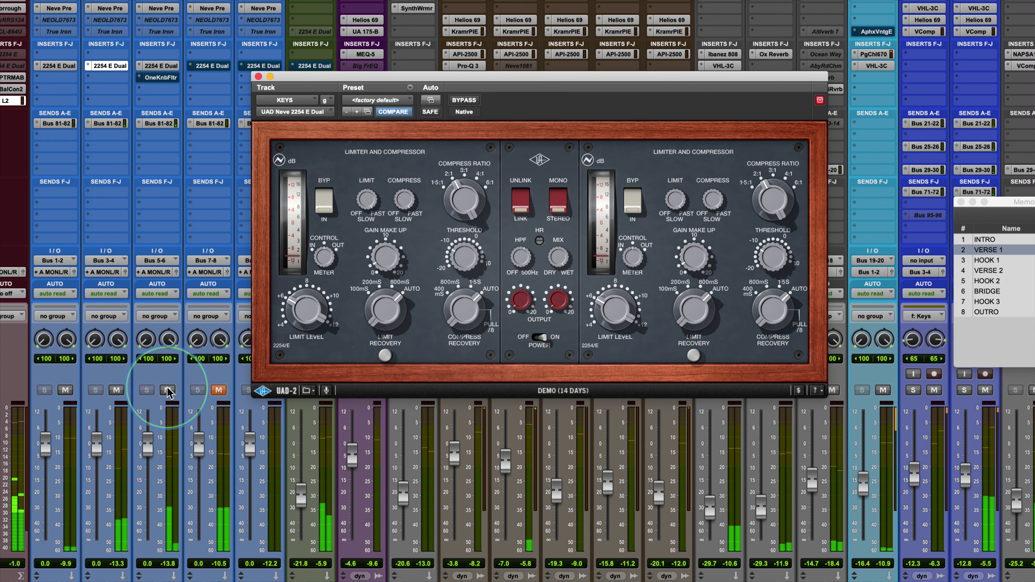
click(65, 389)
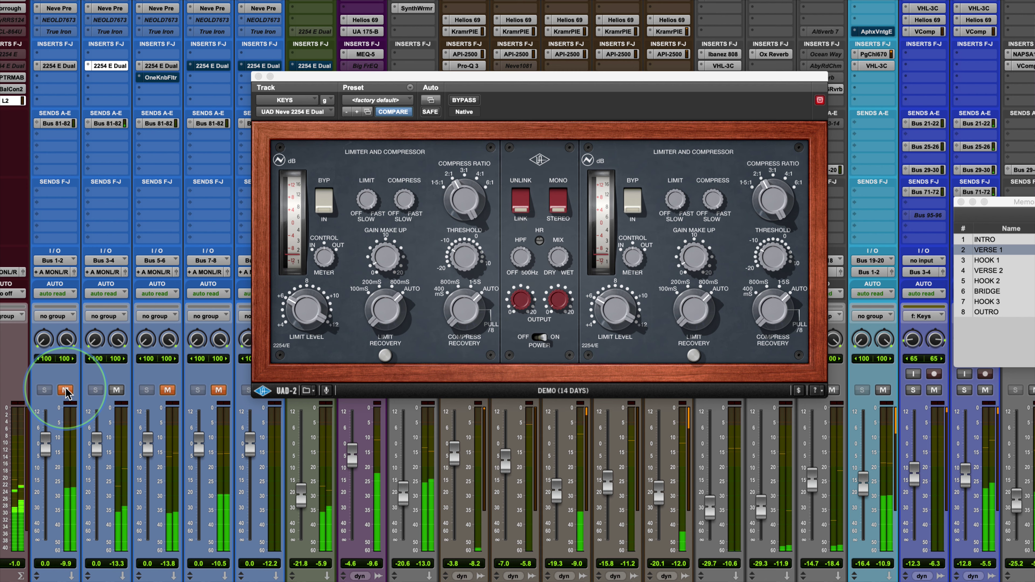
click(117, 390)
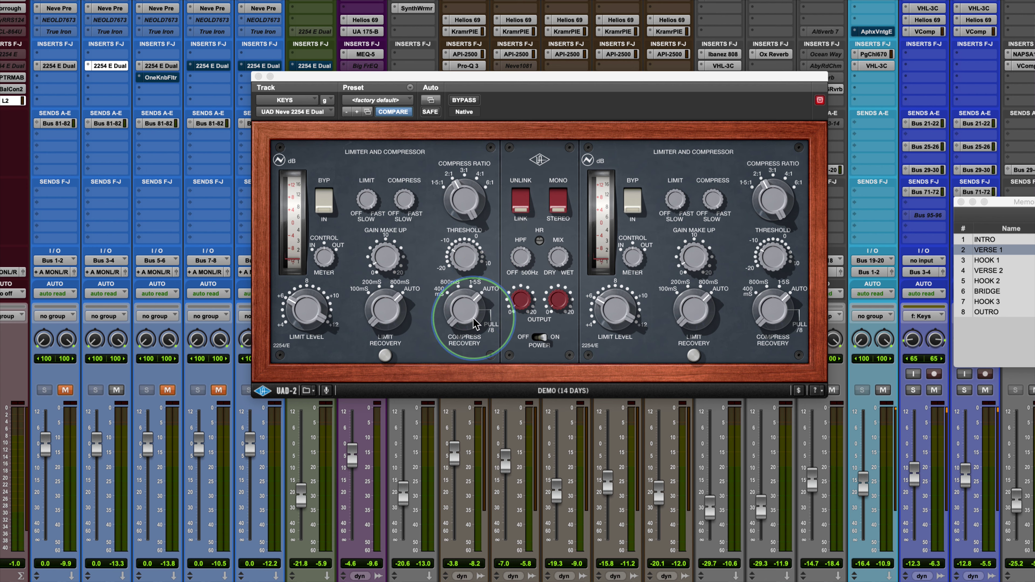
- Play the isolated keys and compare them with and without the 2254 E Dual, leaving the insert active
click(492, 335)
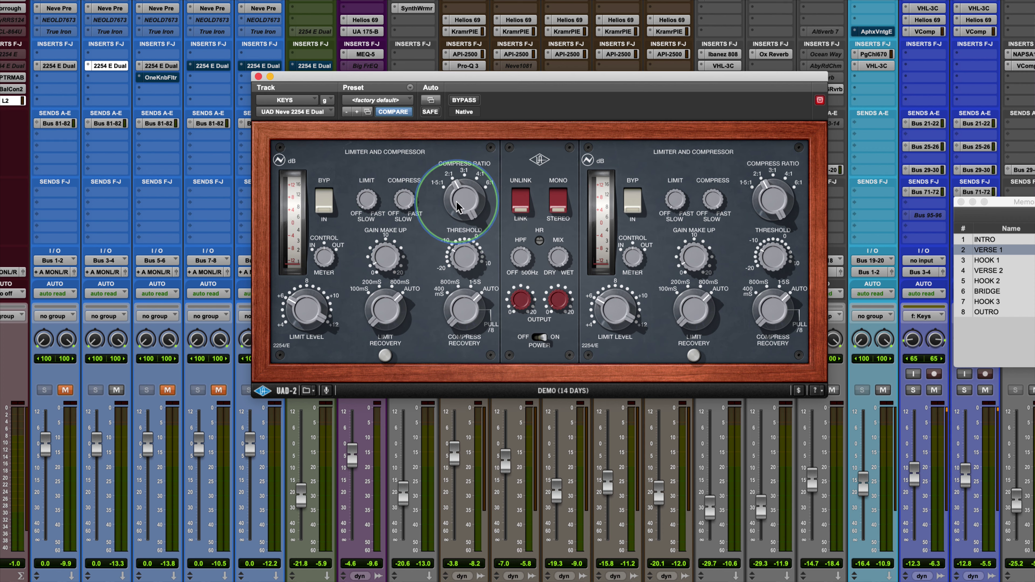
key(space)
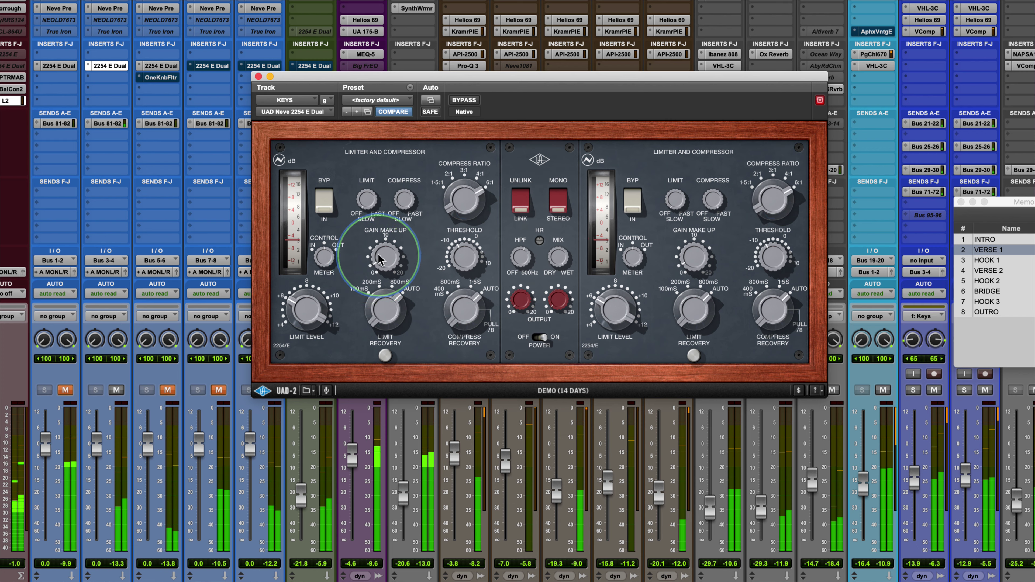
click(464, 100)
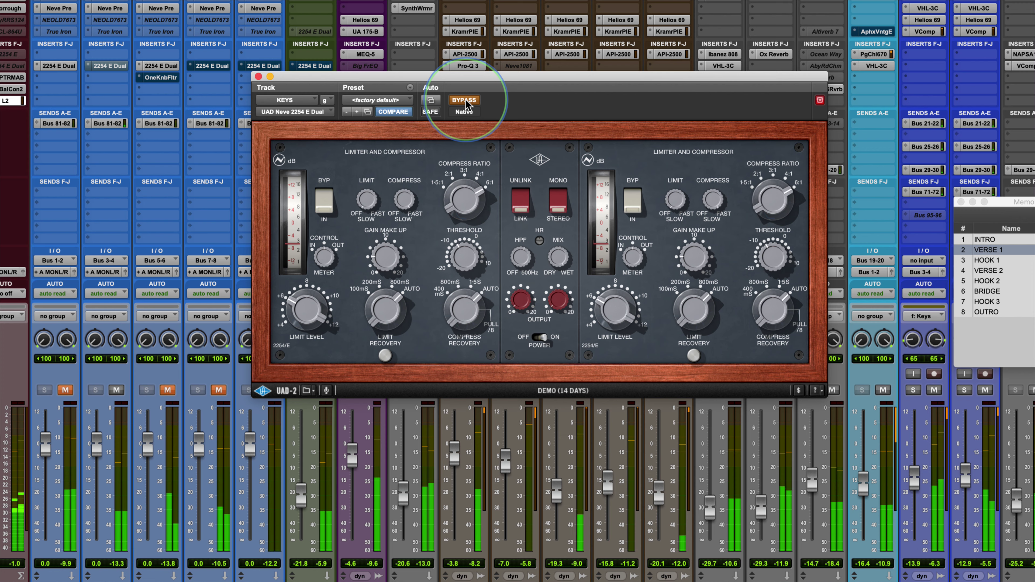
click(464, 101)
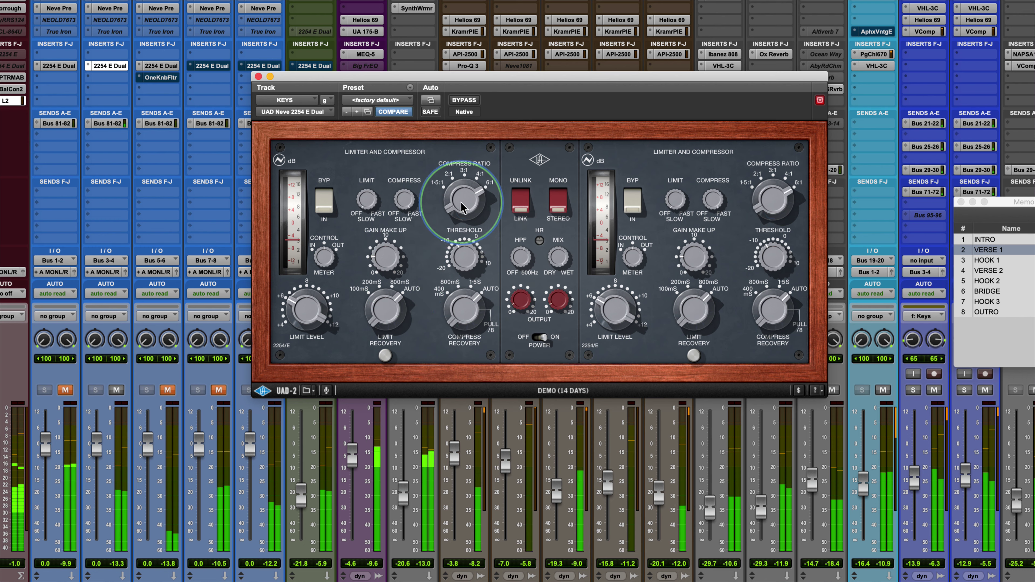
click(464, 100)
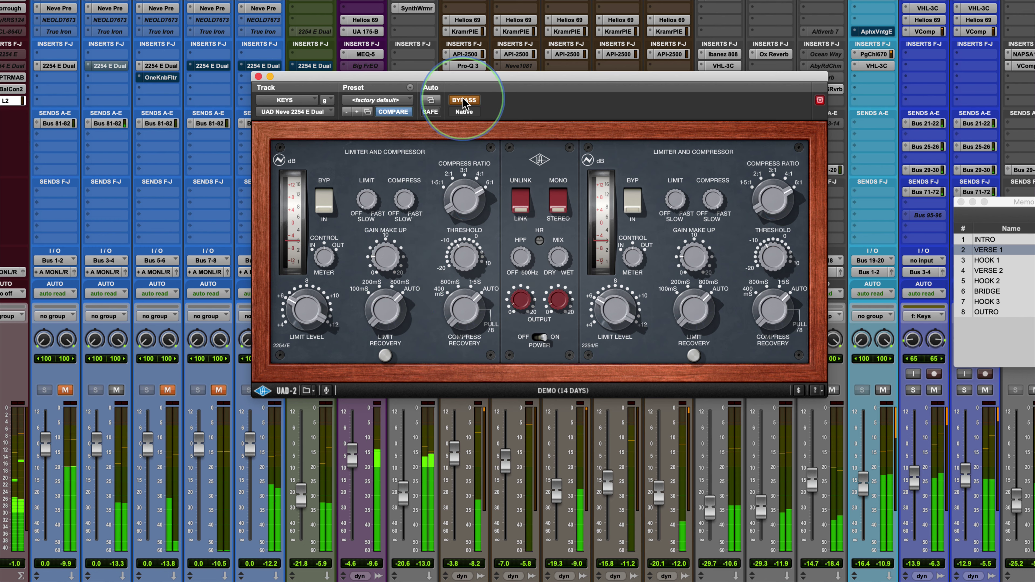
click(464, 100)
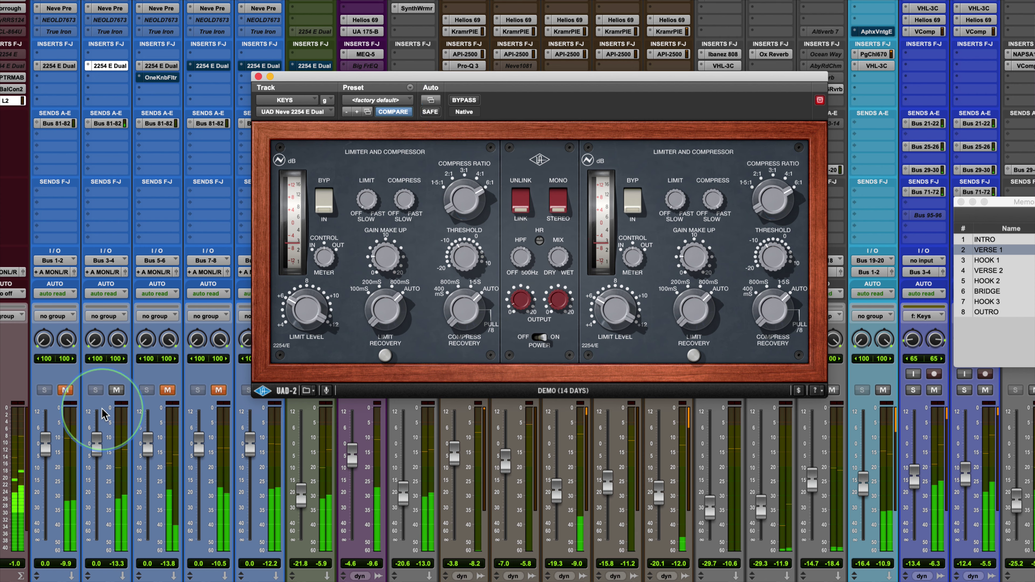
- Unmute the DRUMS and GTRS tracks and compare the keys' 2254 E Dual against bypass within the mix, leaving it active
click(65, 391)
click(167, 391)
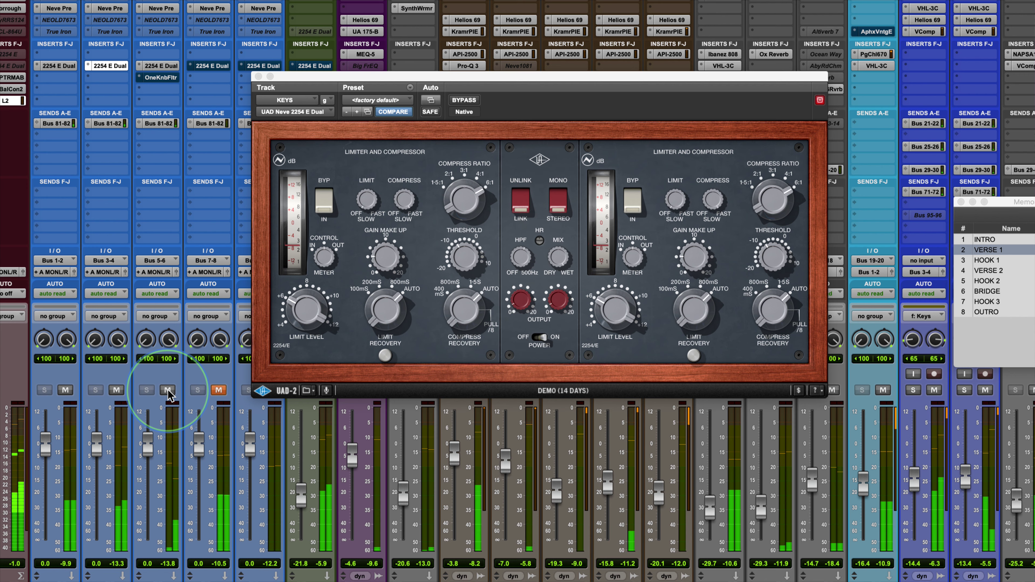
click(468, 101)
click(468, 101)
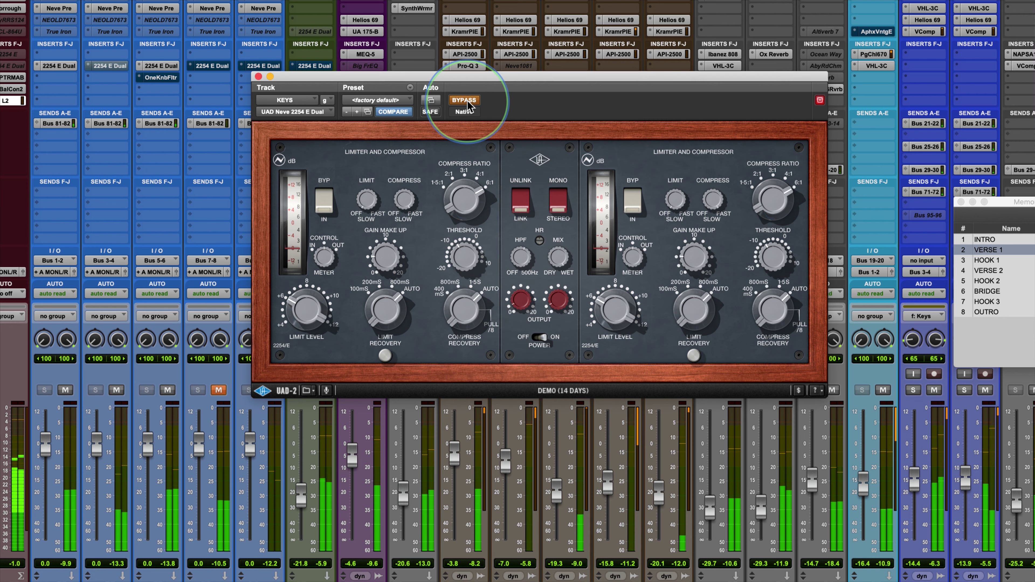
click(468, 101)
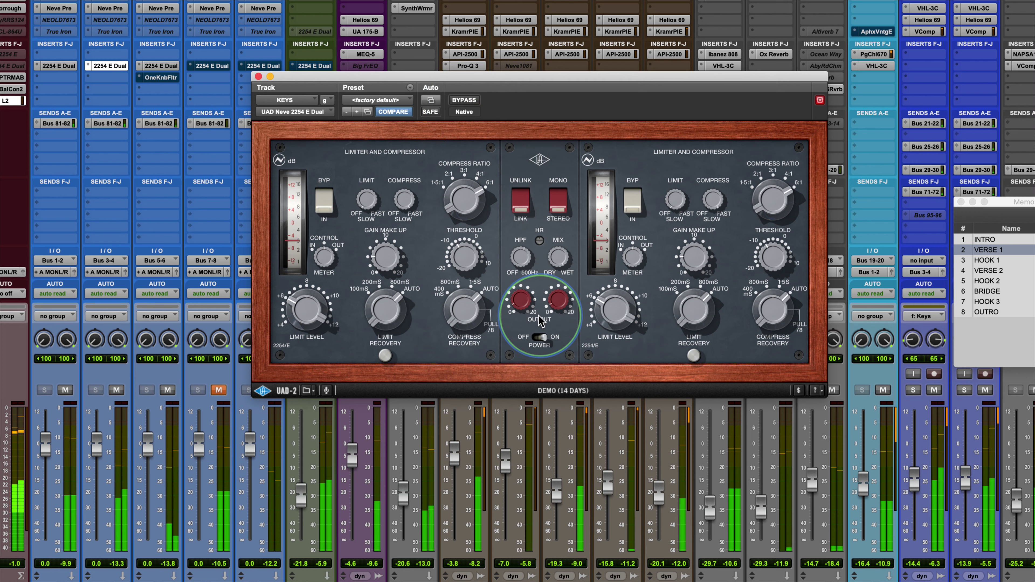
click(466, 101)
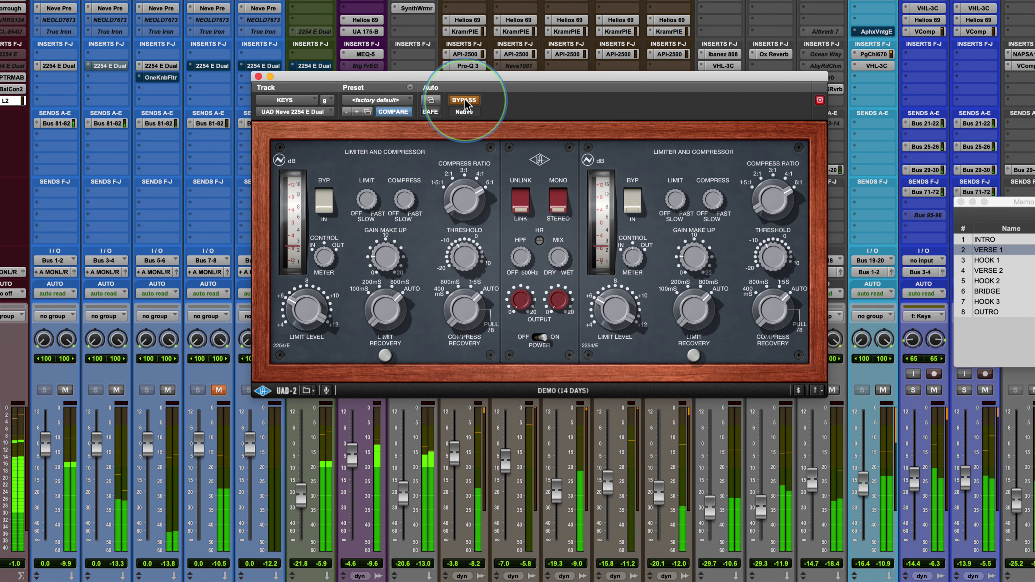
click(466, 102)
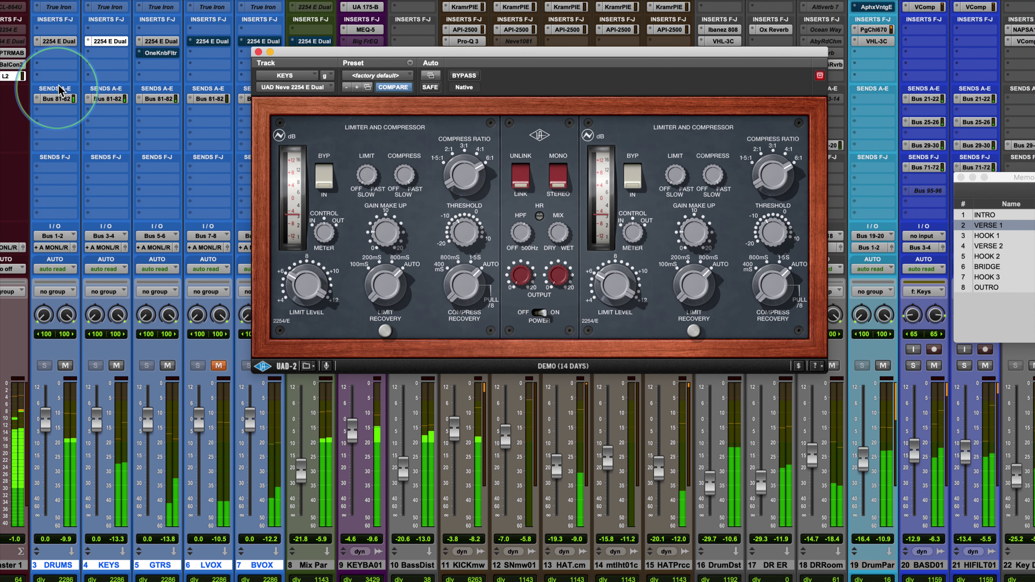
- Bypass and re-enable the 2254 E Dual inserts on the DRUMS and KEYS tracks together during playback, then stop
super+click(60, 44)
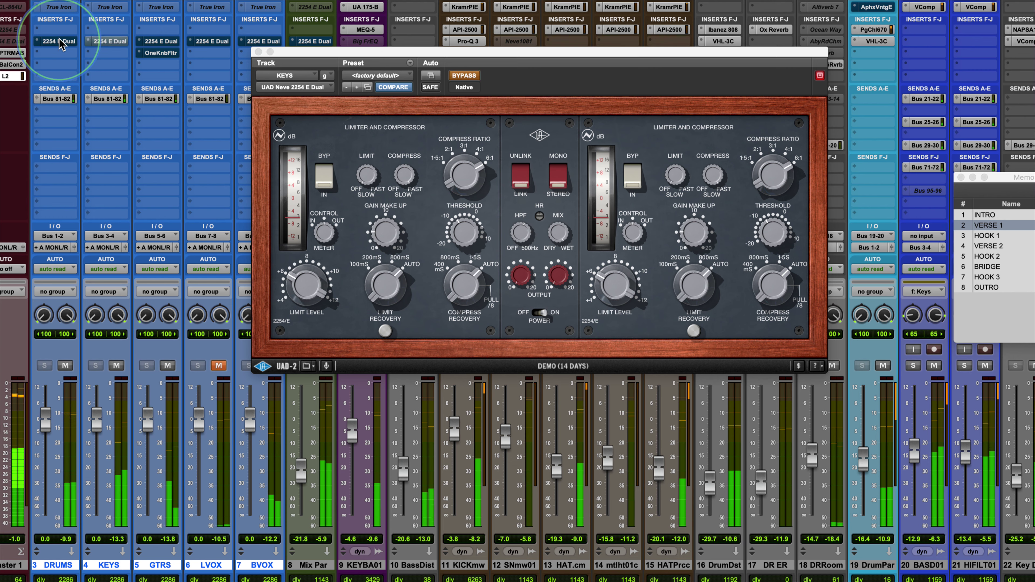
super+click(60, 44)
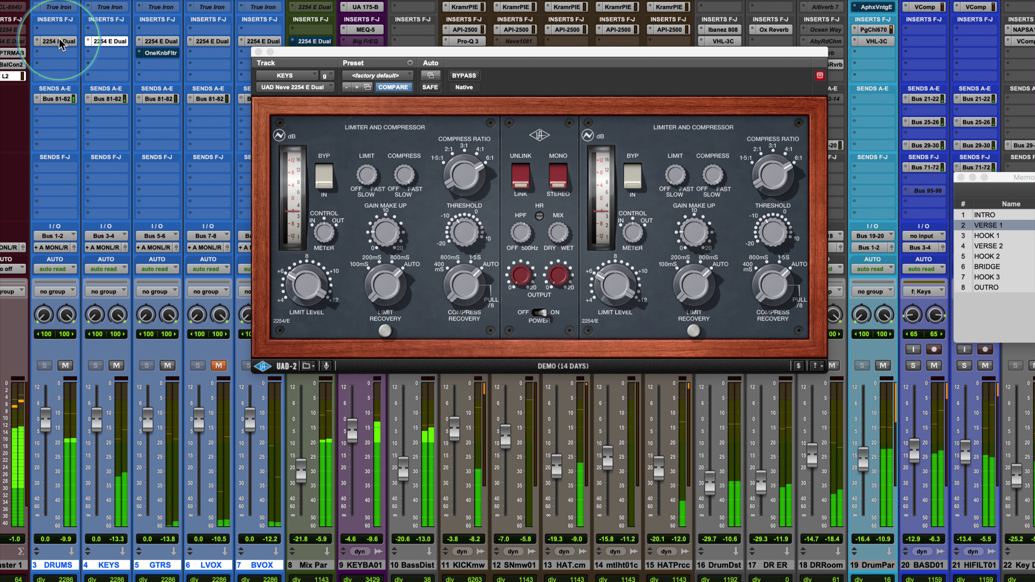
click(189, 415)
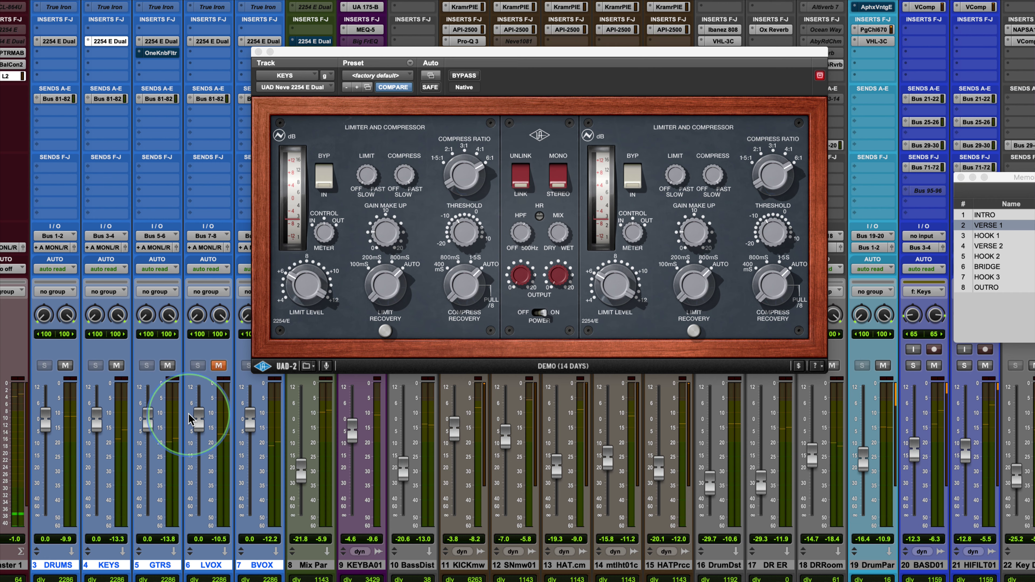
- Unmute LVOX, mute GTRS, KEYS and DRUMS, and open the LVOX 2254 E Dual with its window moved clear
click(218, 366)
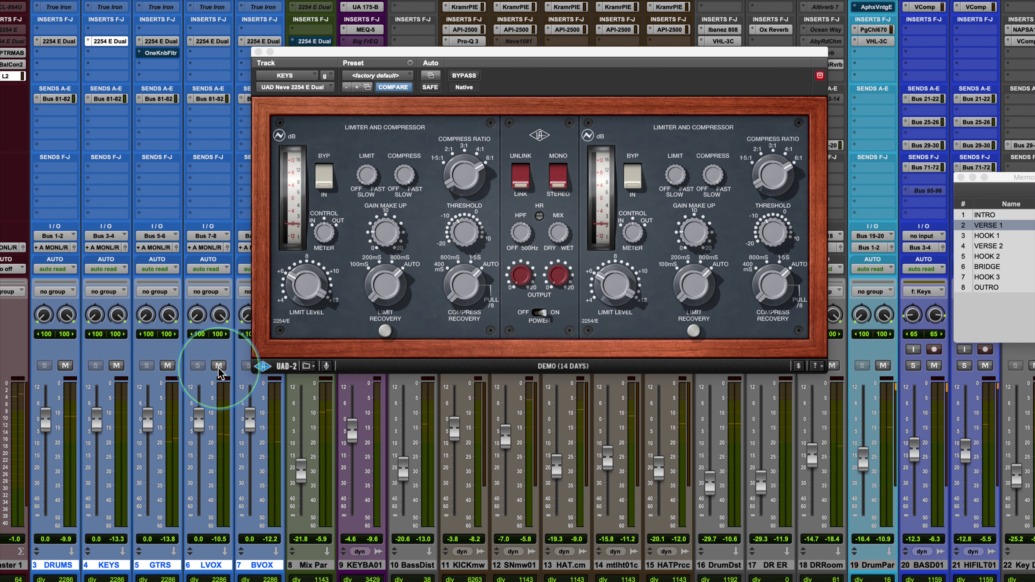
click(168, 365)
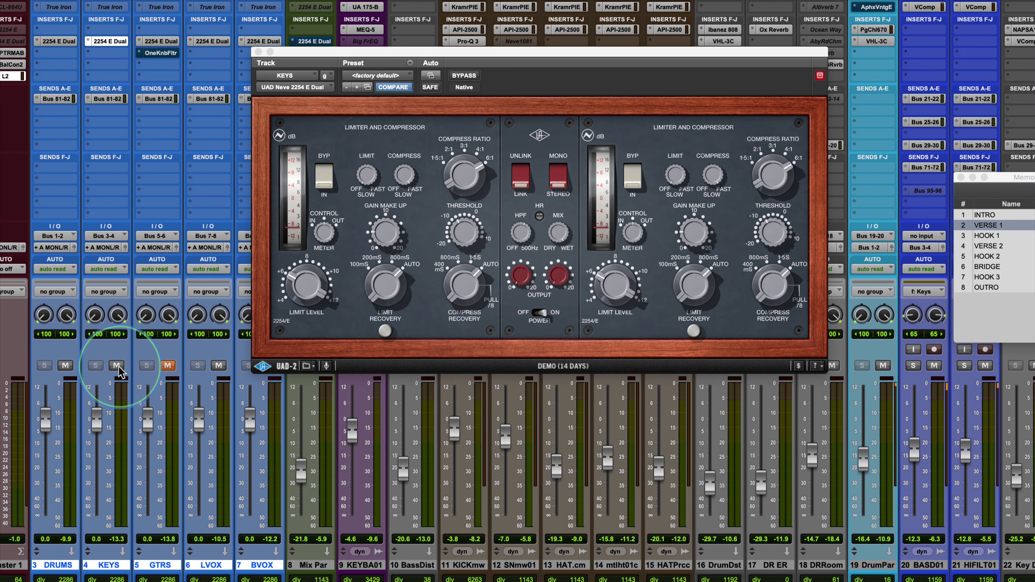
click(65, 366)
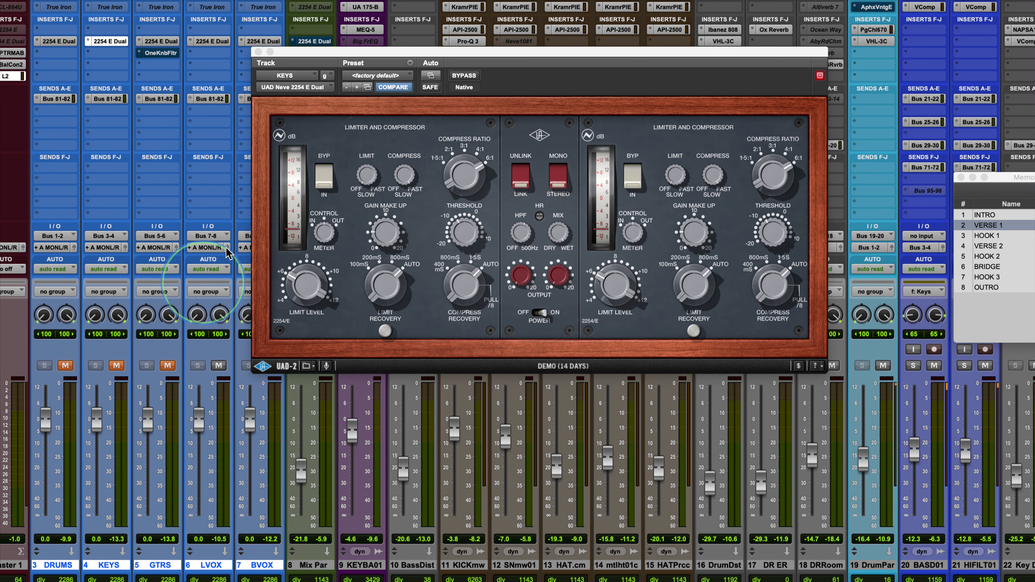
click(212, 42)
drag(525, 52, 522, 55)
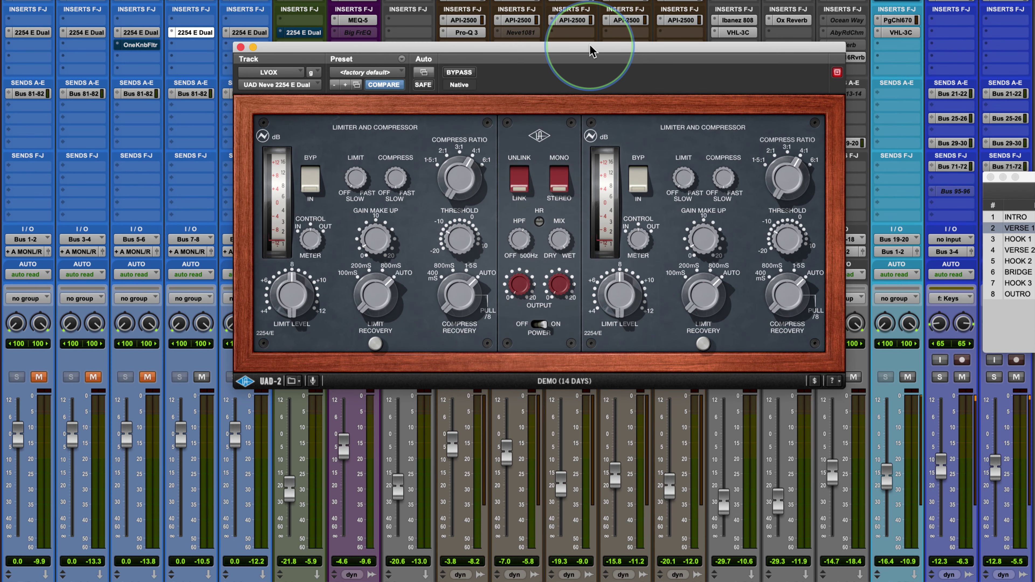
drag(582, 54, 553, 71)
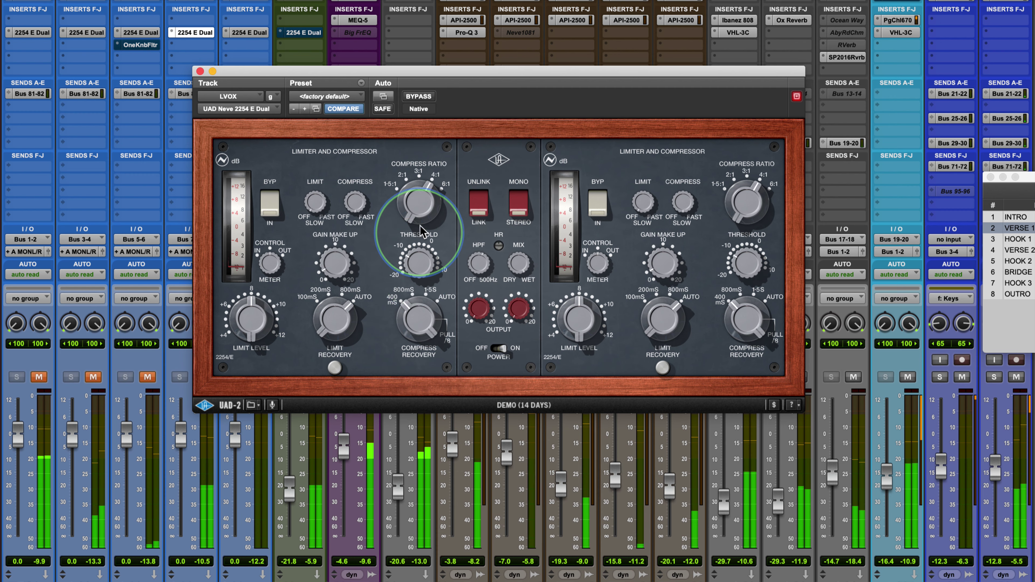
- Compare the lead vocal against bypass during playback and set the 2254 E Dual's Compress Ratio to 3:1
click(421, 97)
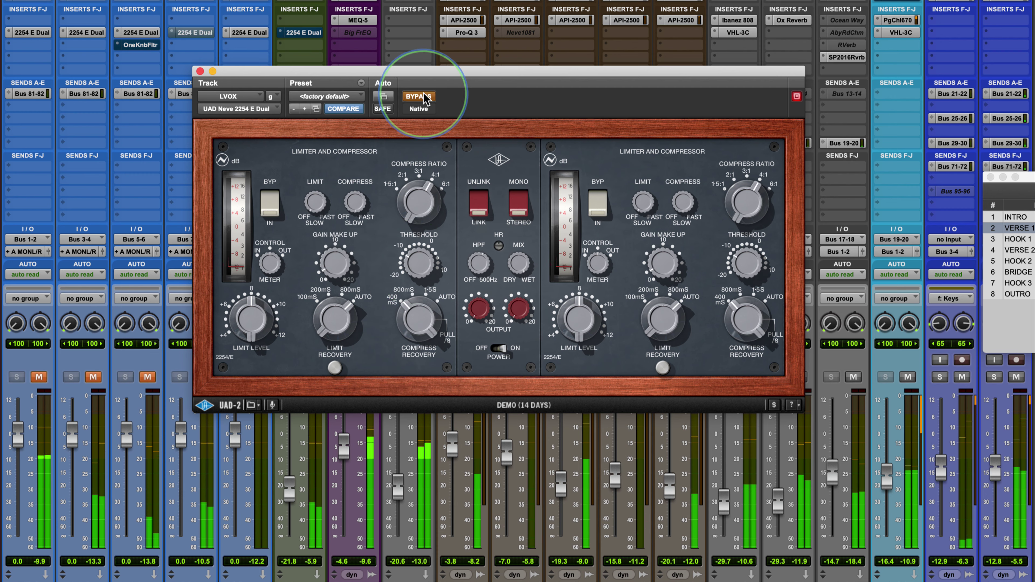
click(424, 98)
drag(416, 197, 422, 134)
drag(413, 205, 414, 248)
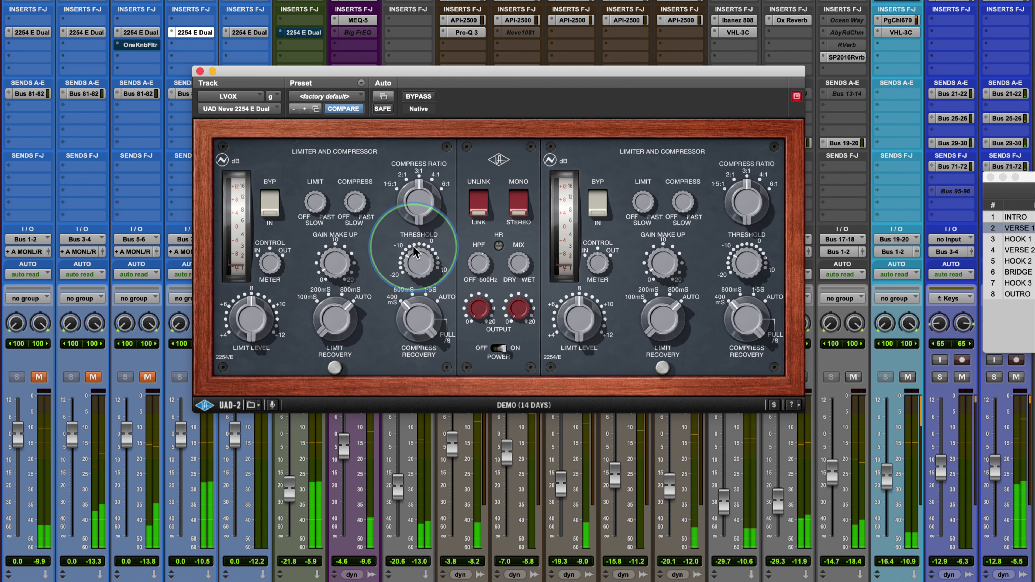
- Audition the lead vocal with and without the 3:1 compression, leaving the insert active
click(420, 98)
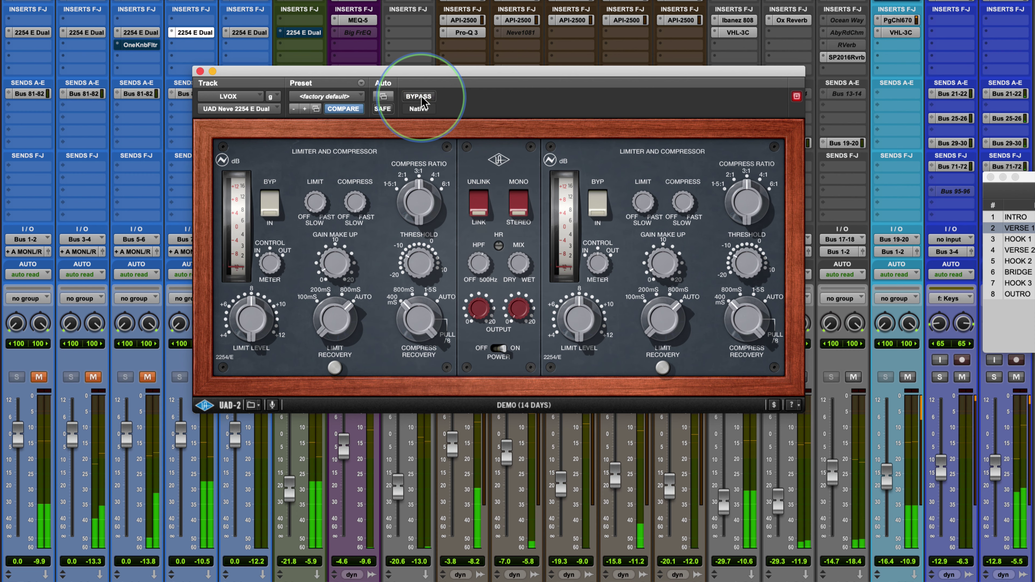
click(412, 267)
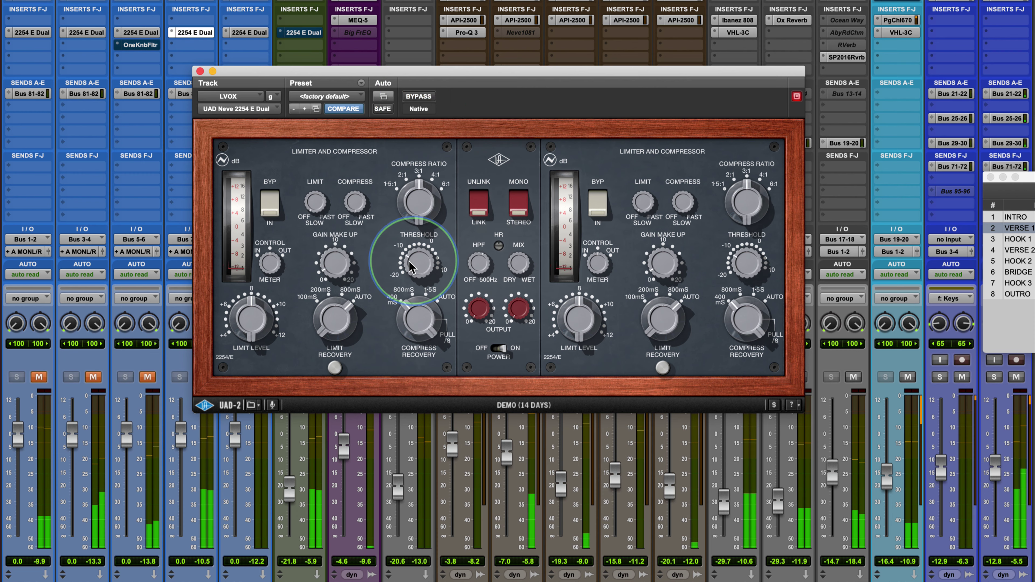
click(419, 97)
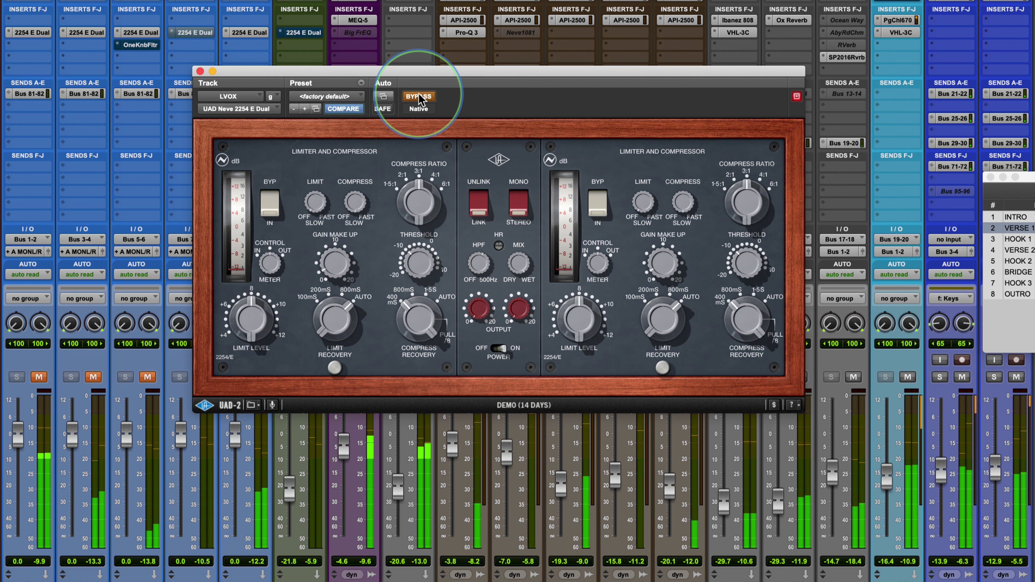
click(418, 97)
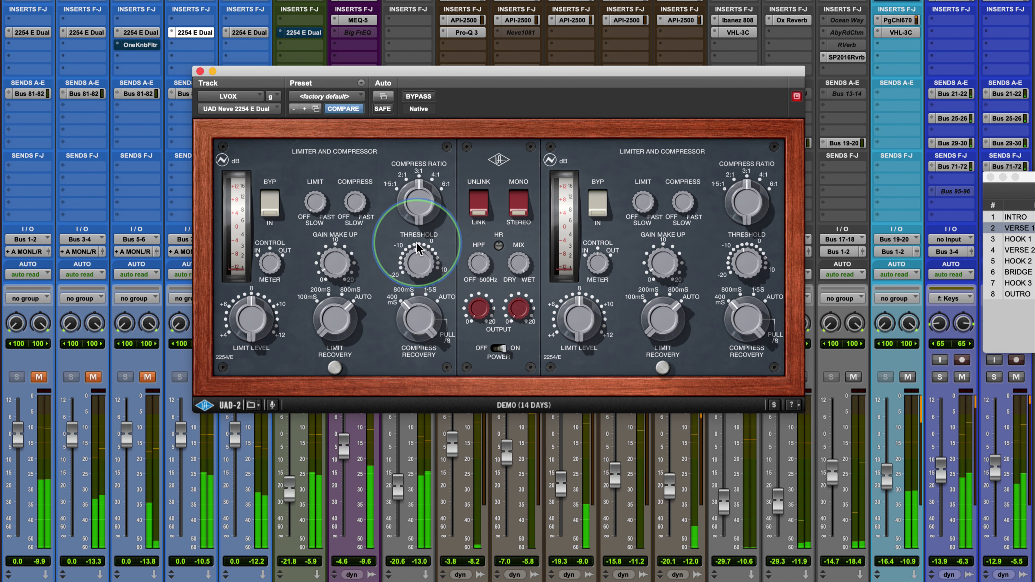
- Adjust the LVOX compressor's Threshold and compare the vocal with and without the plug-in, leaving it active
drag(417, 244, 409, 289)
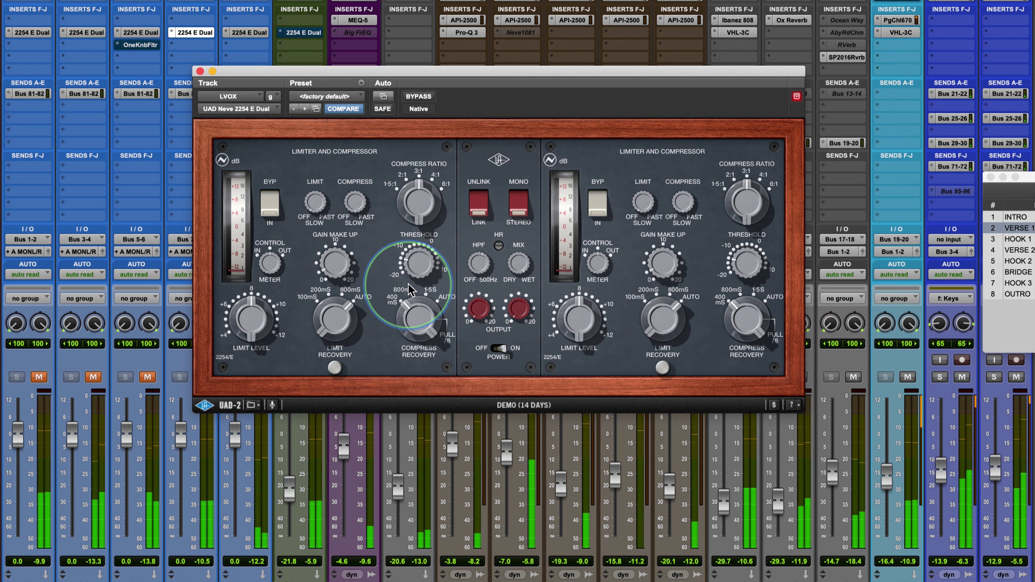
click(419, 98)
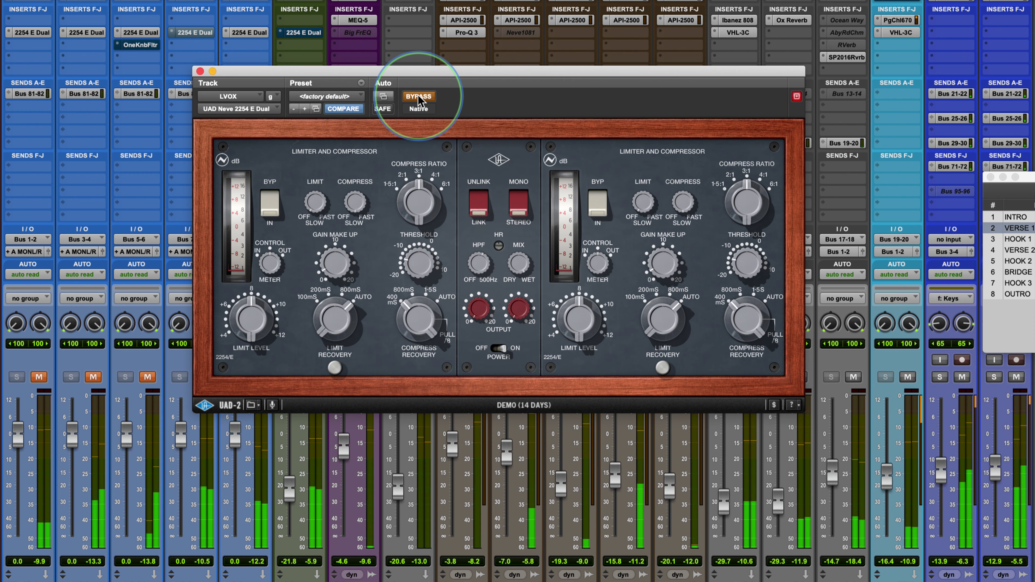
click(418, 97)
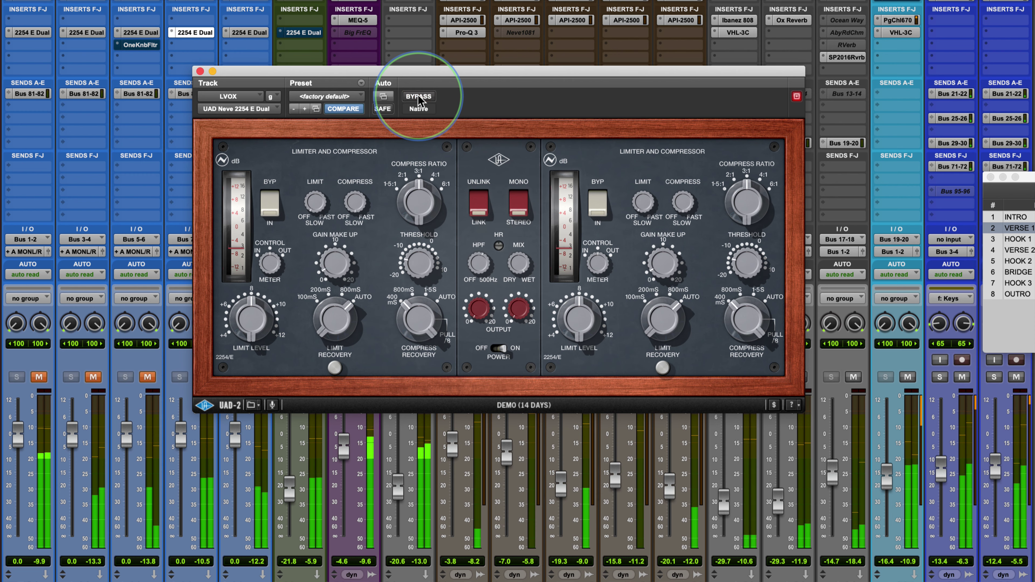
click(419, 97)
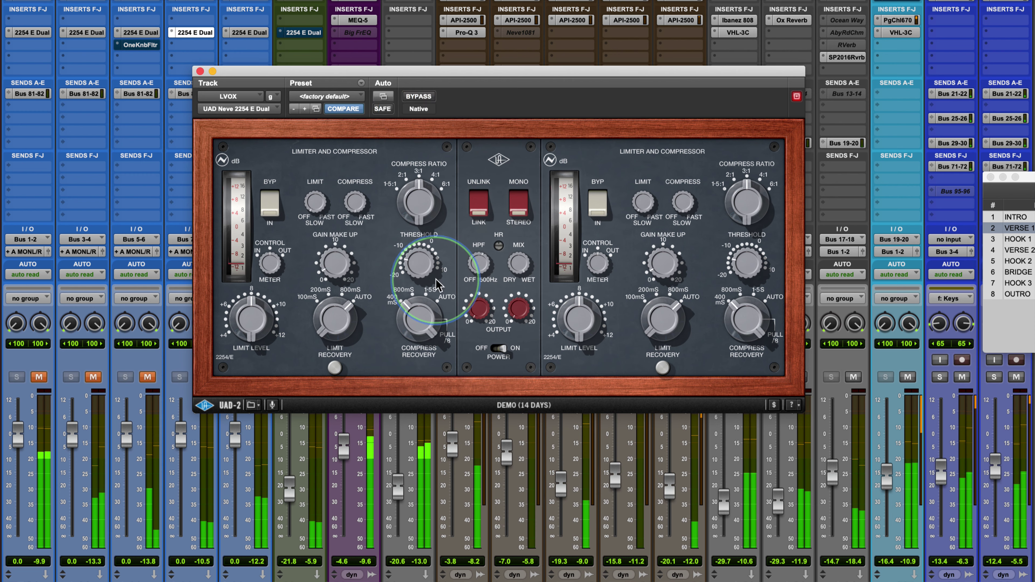
click(417, 97)
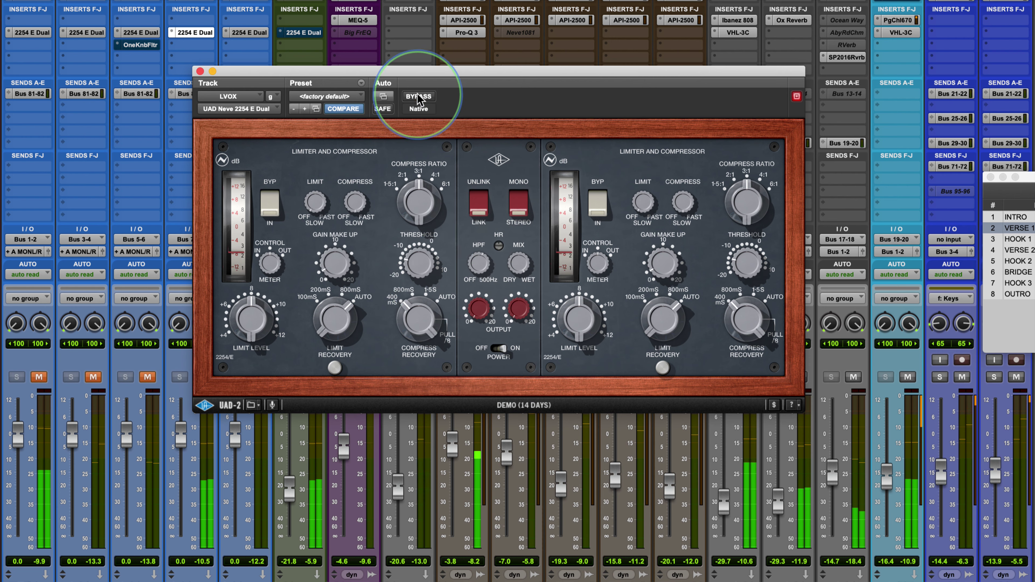
- Unmute GTRS, KEYS and DRUMS and compare the LVOX 2254 E Dual against bypass in the full mix, leaving it active
click(147, 377)
click(93, 376)
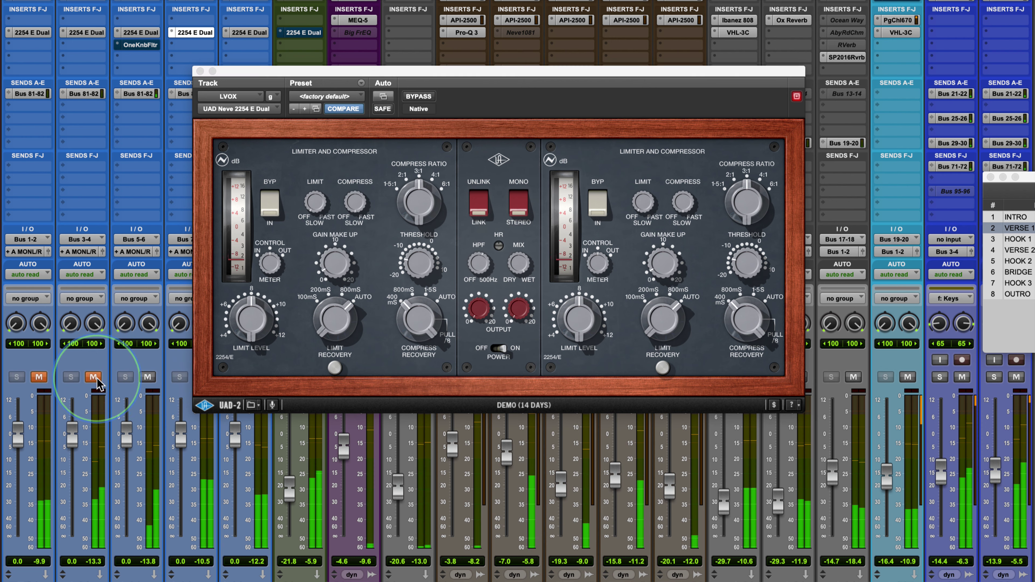
click(39, 378)
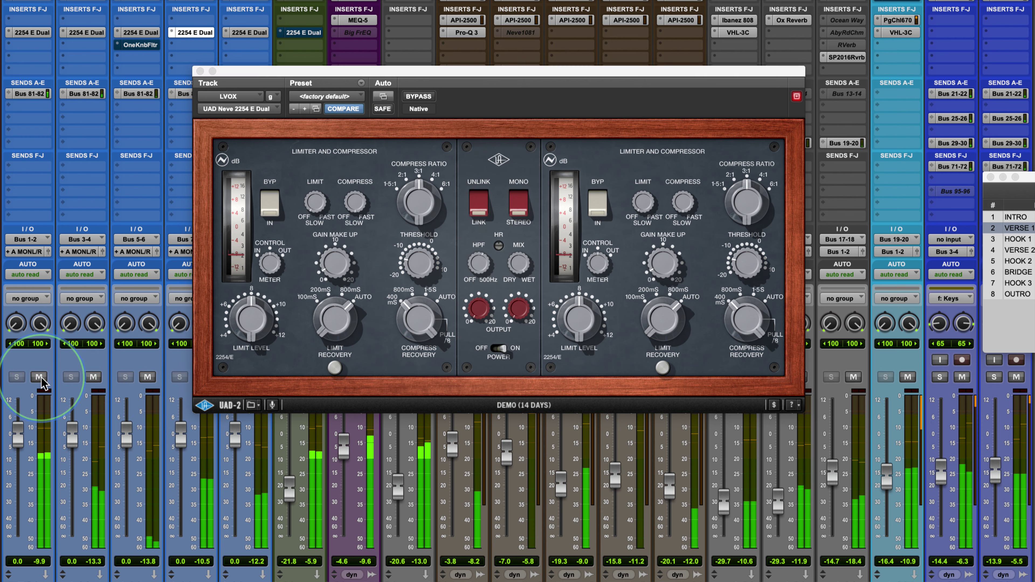
click(419, 97)
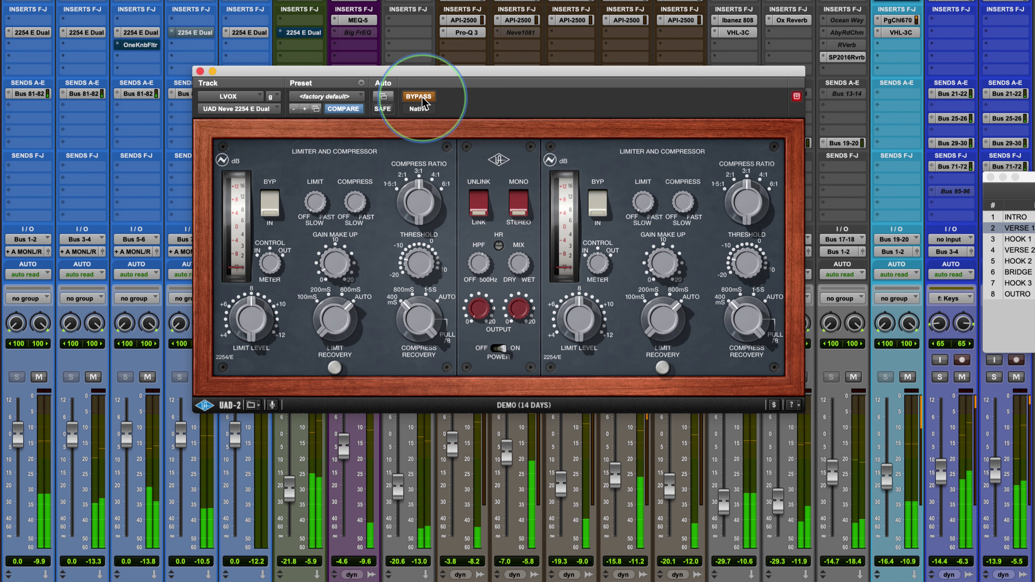
click(421, 98)
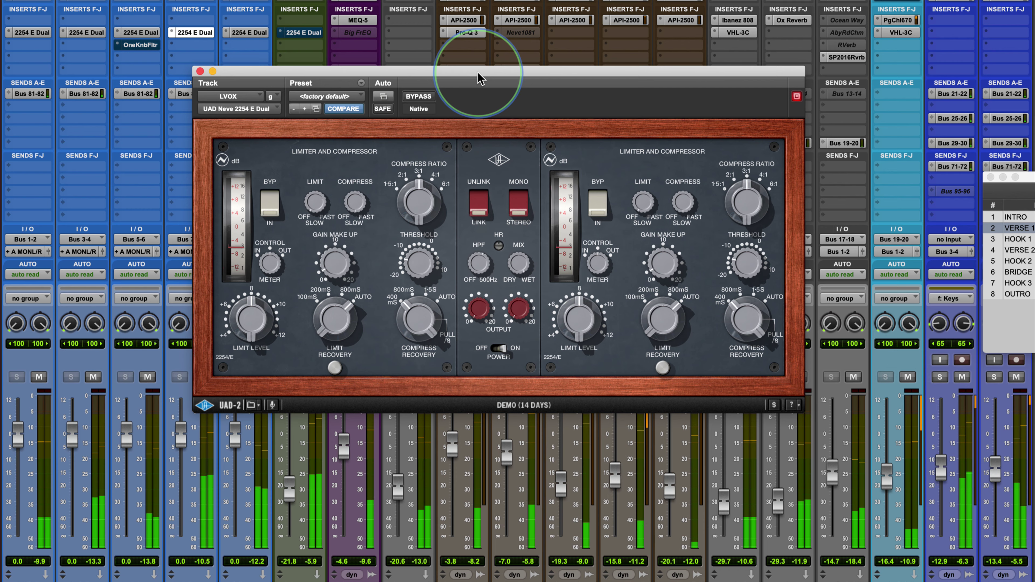
drag(479, 77, 512, 84)
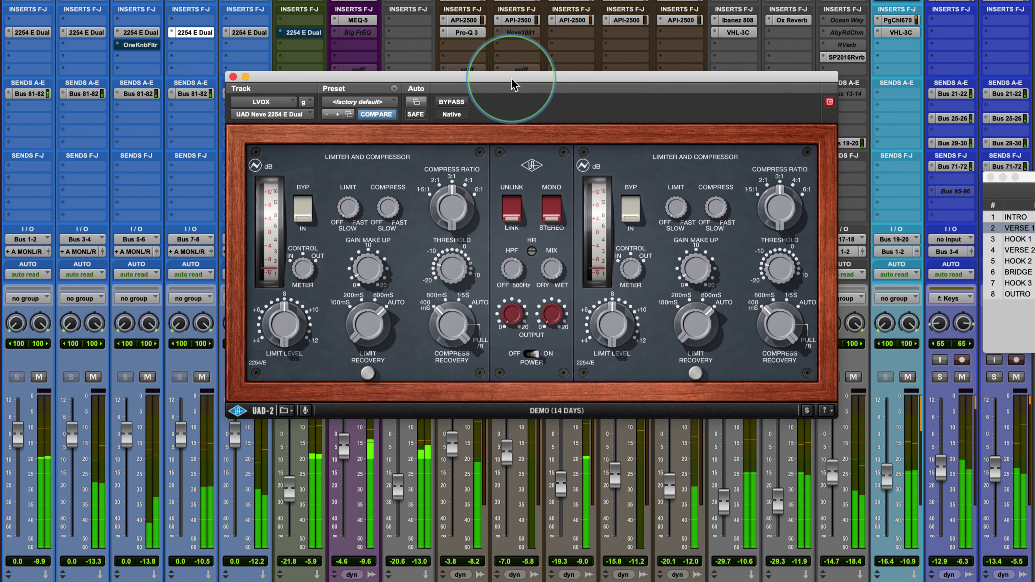
- Open the 2254 E Dual on BVOX and move the playback position to HOOK 1
drag(512, 84, 519, 82)
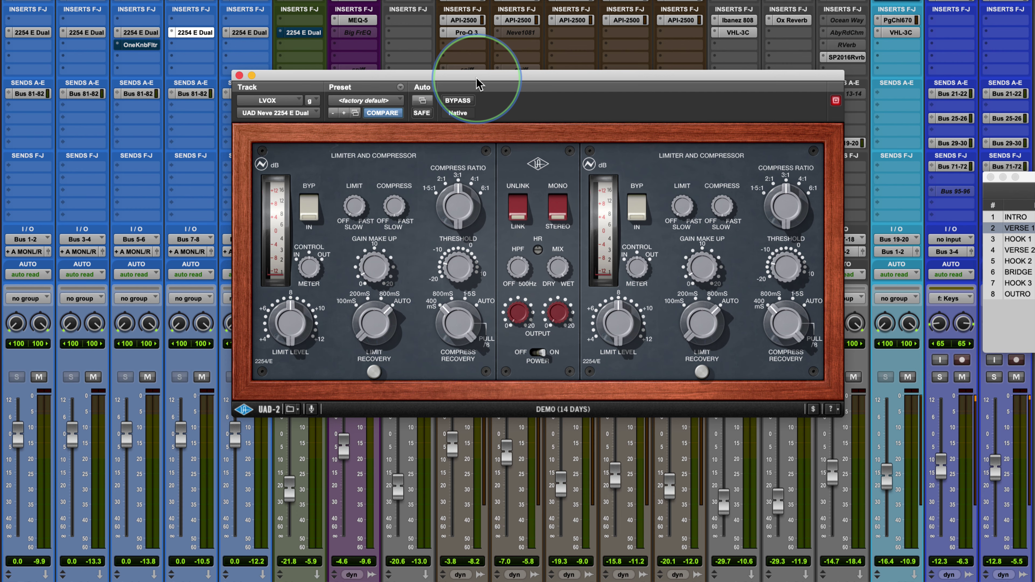
drag(480, 85, 511, 74)
click(243, 41)
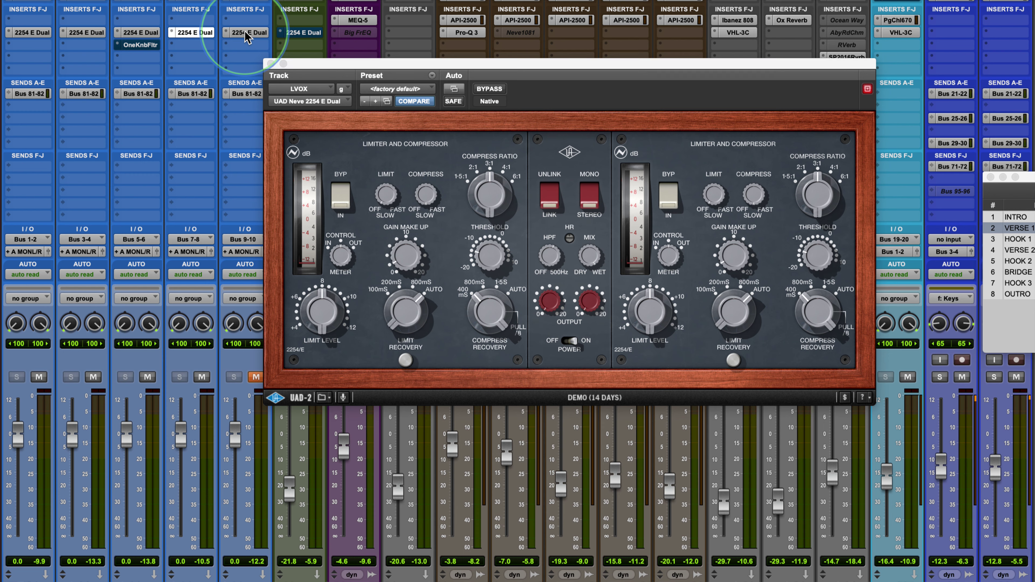
click(1018, 241)
- Unmute BVOX and mute LVOX, GTRS, KEYS and DRUMS to isolate the backing vocals
click(256, 377)
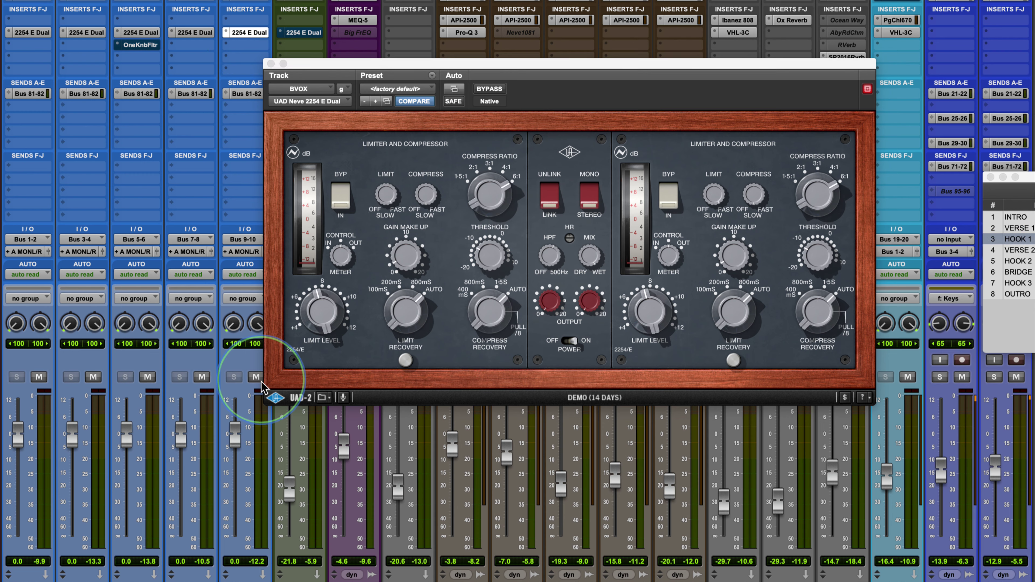
click(202, 377)
click(147, 377)
click(93, 377)
click(223, 34)
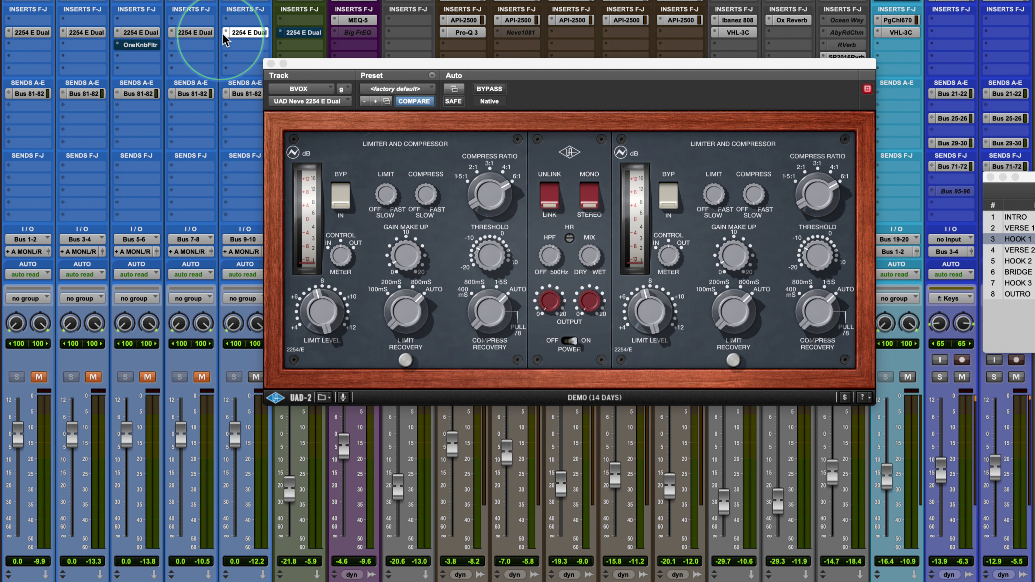
- Examine the BVOX compressor's Compress Ratio, Compress Recovery and Threshold settings on both channels
drag(510, 67, 451, 67)
click(431, 192)
click(456, 311)
drag(455, 310, 291, 178)
click(768, 226)
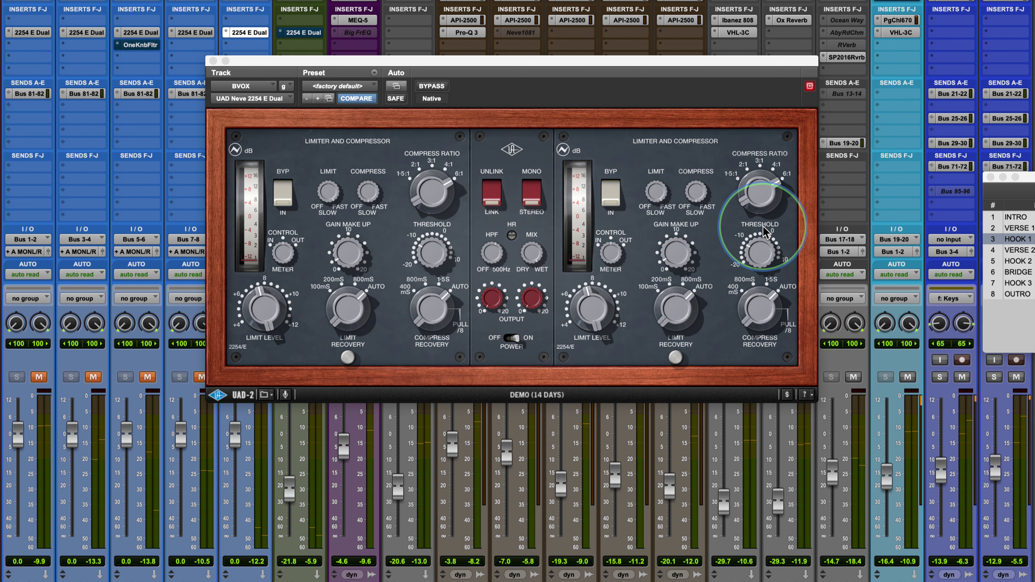
- Play the backing vocals from HOOK 1 and compare the BVOX 2254 E Dual against bypass, leaving it active
key(space)
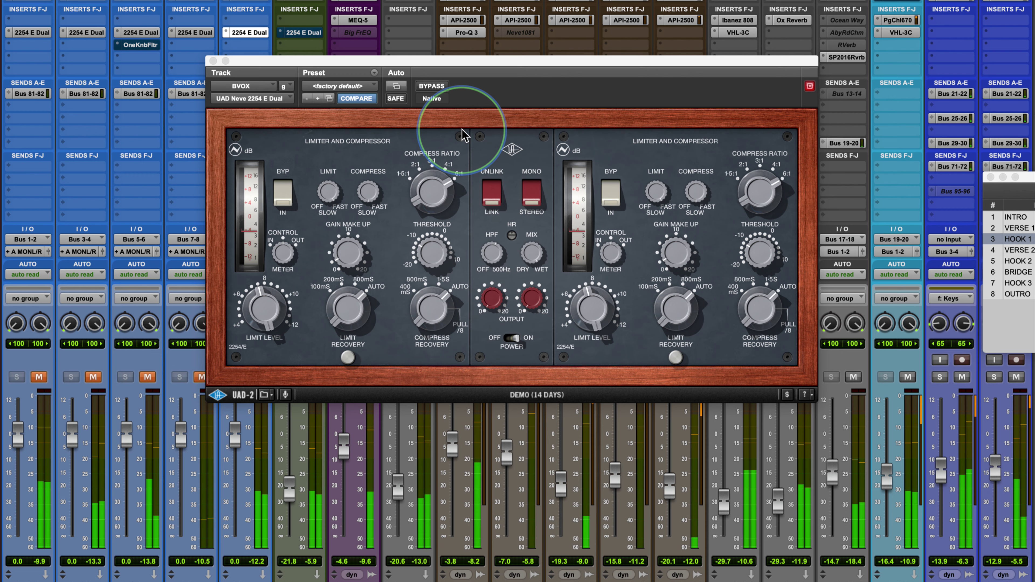
click(435, 86)
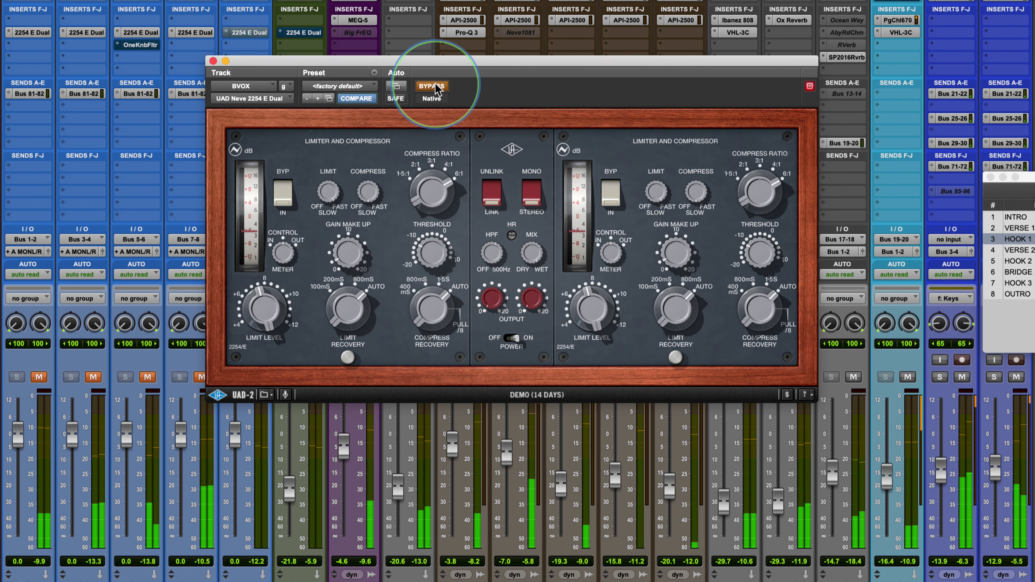
click(435, 87)
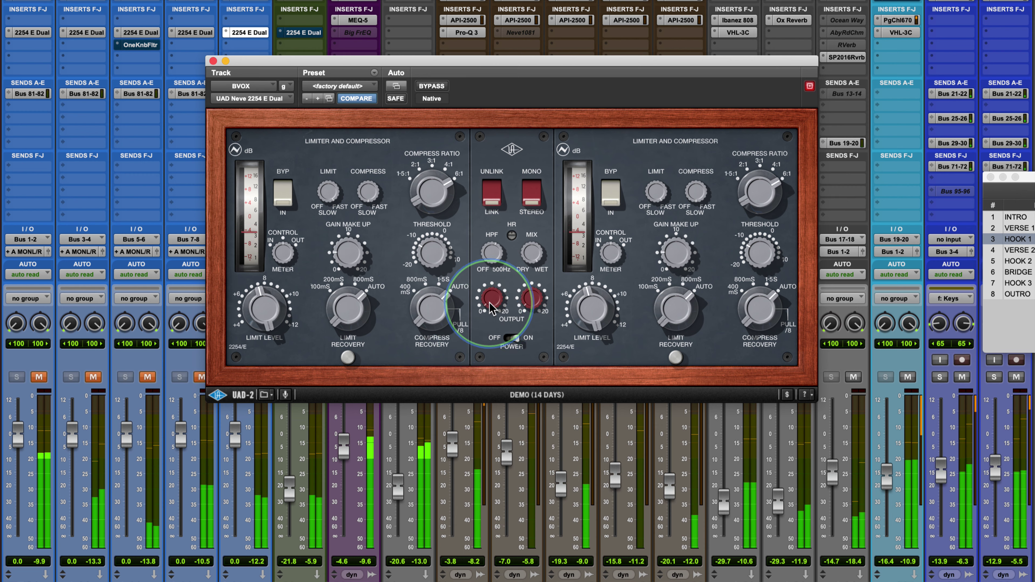
click(432, 89)
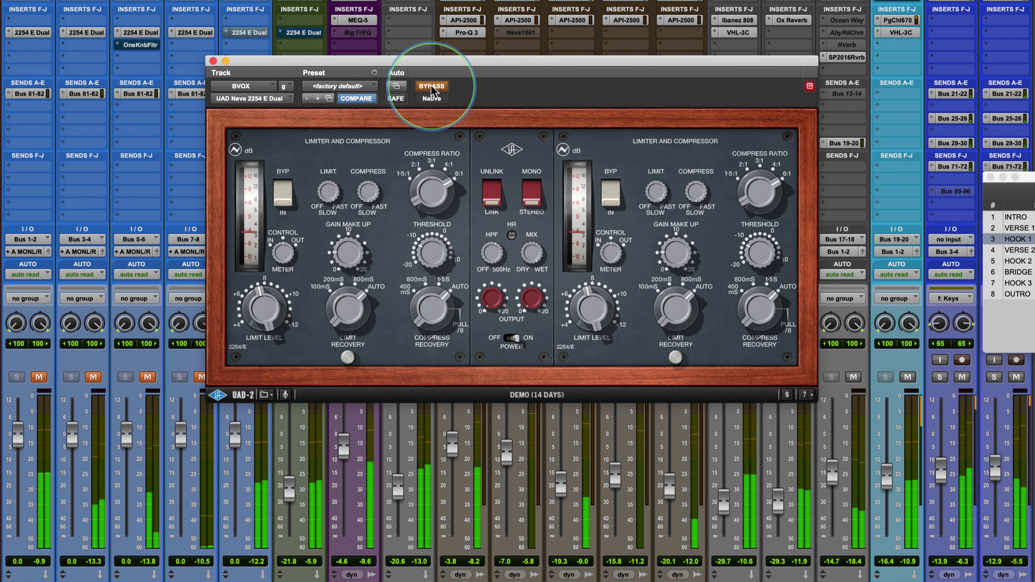
click(431, 88)
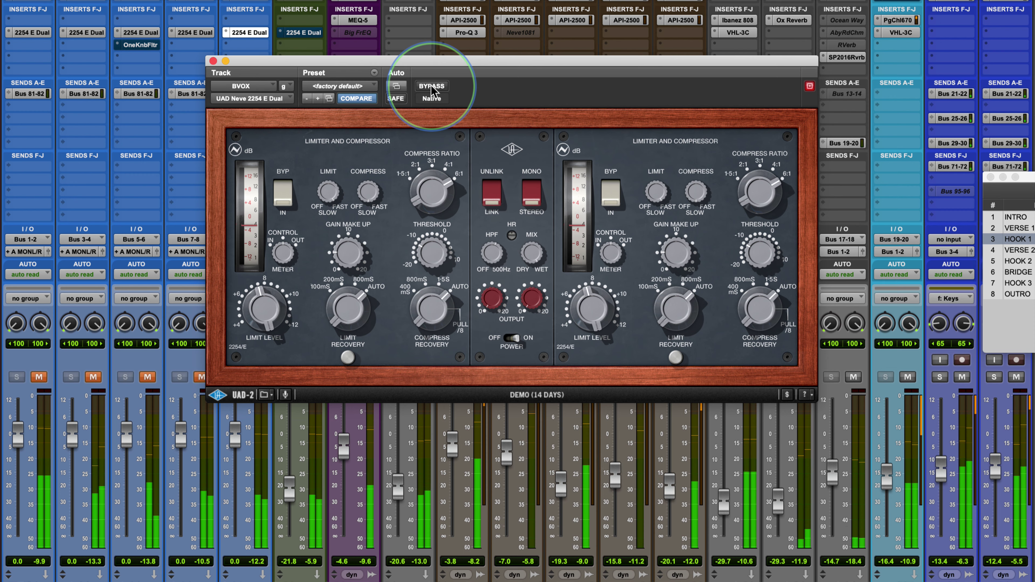
click(432, 88)
click(432, 88)
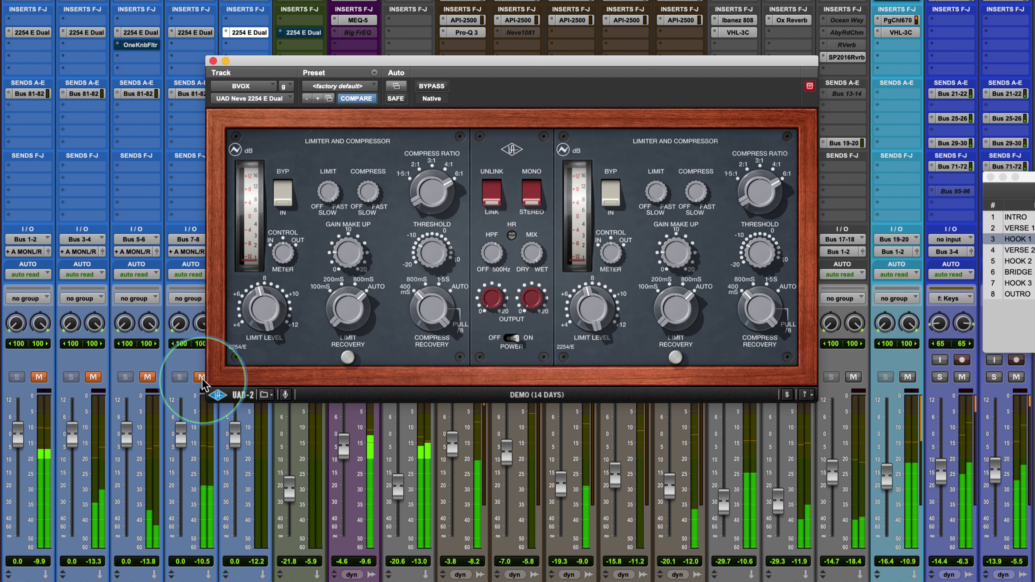
- Bring LVOX back in and compare both vocals with and without the BVOX 2254 E Dual, leaving it active
click(433, 86)
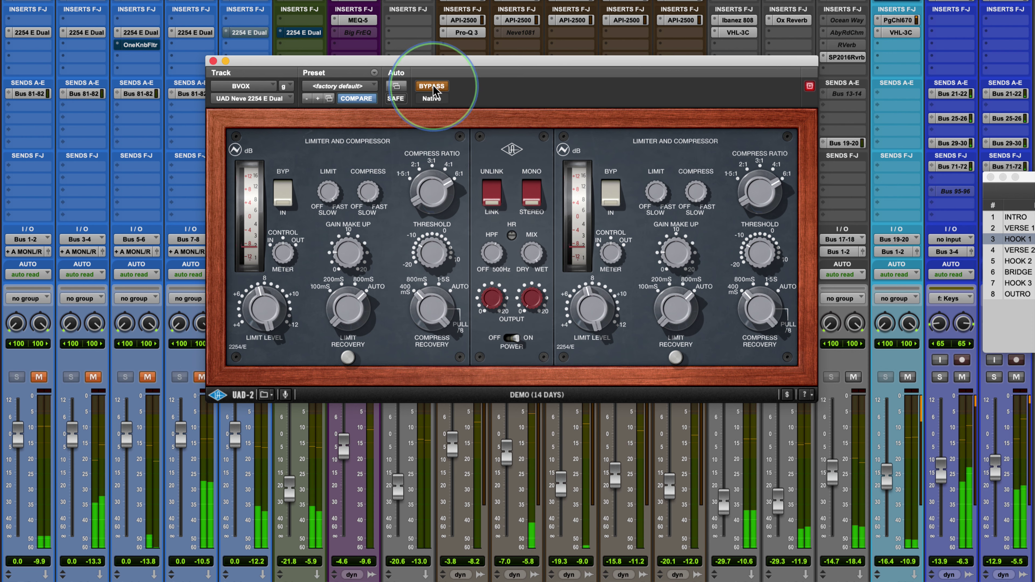
click(433, 86)
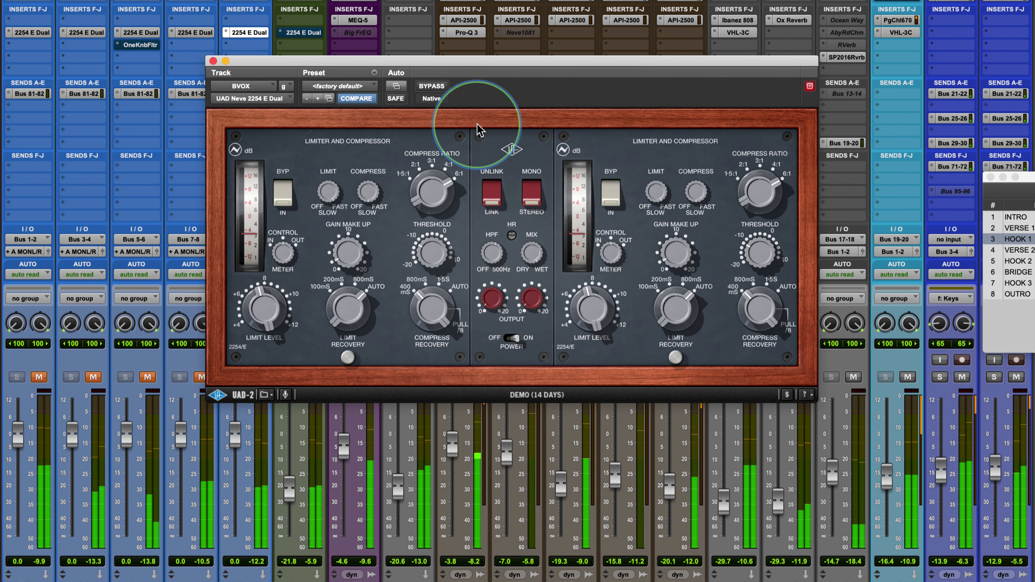
click(441, 87)
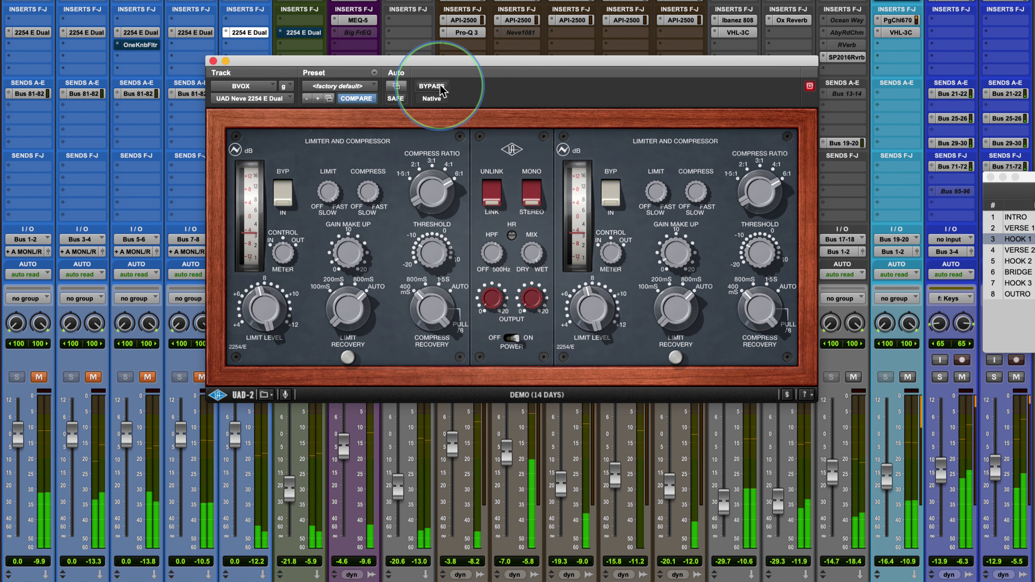
click(441, 87)
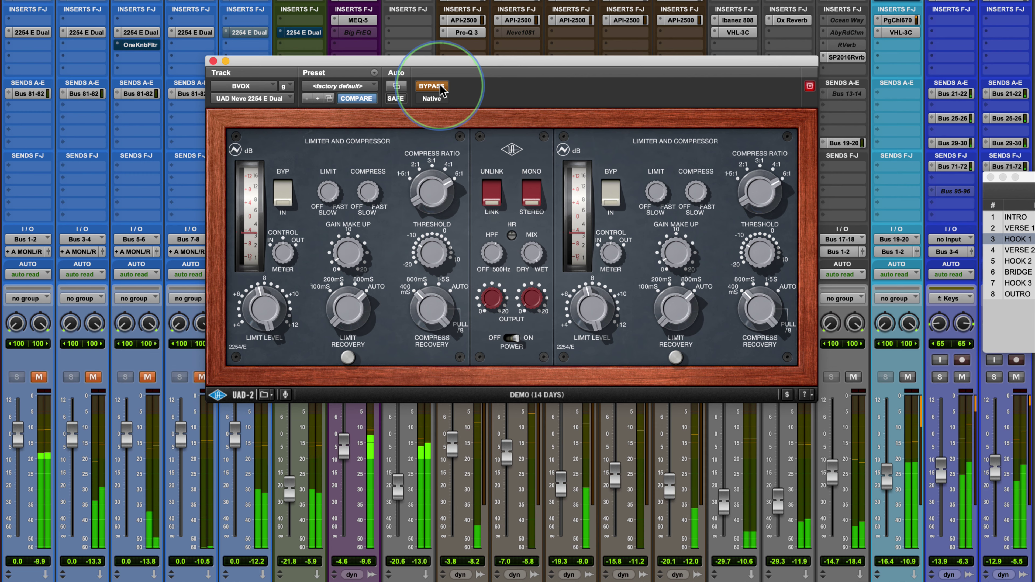
click(441, 88)
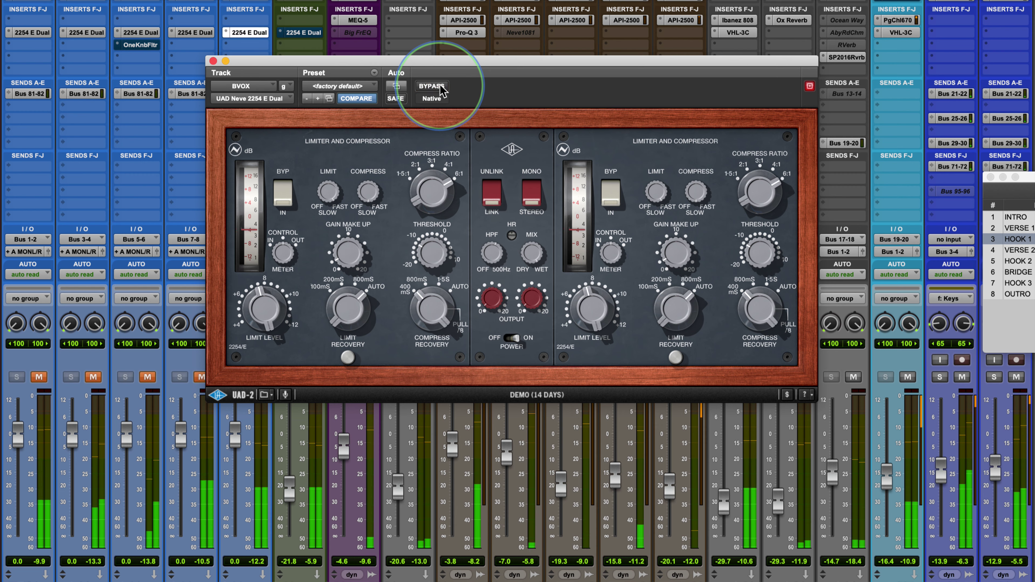
- Unmute GTRS, KEYS and DRUMS to restore the full mix and move the plug-in window clear of the submix channels
click(148, 377)
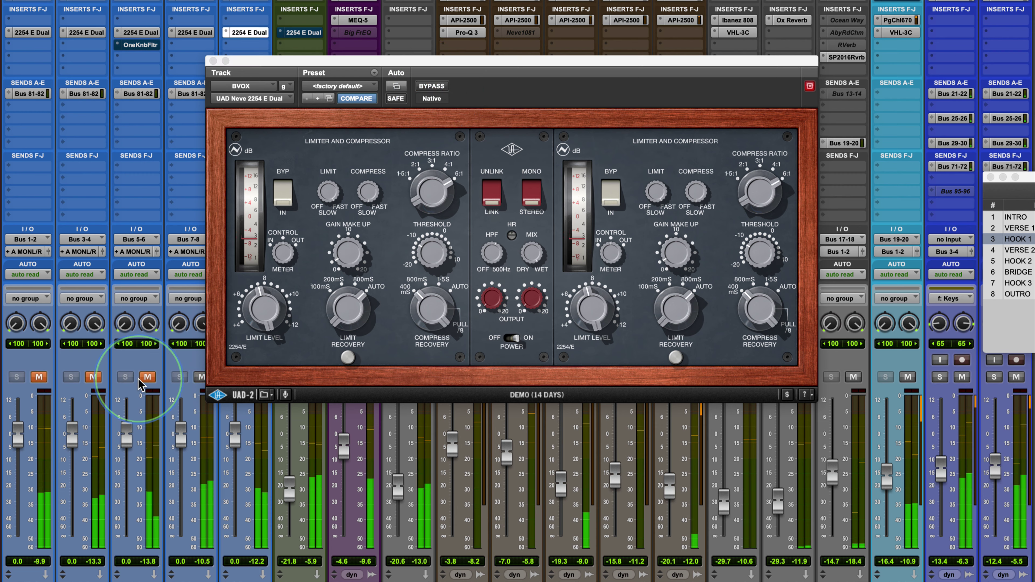
click(93, 377)
click(43, 376)
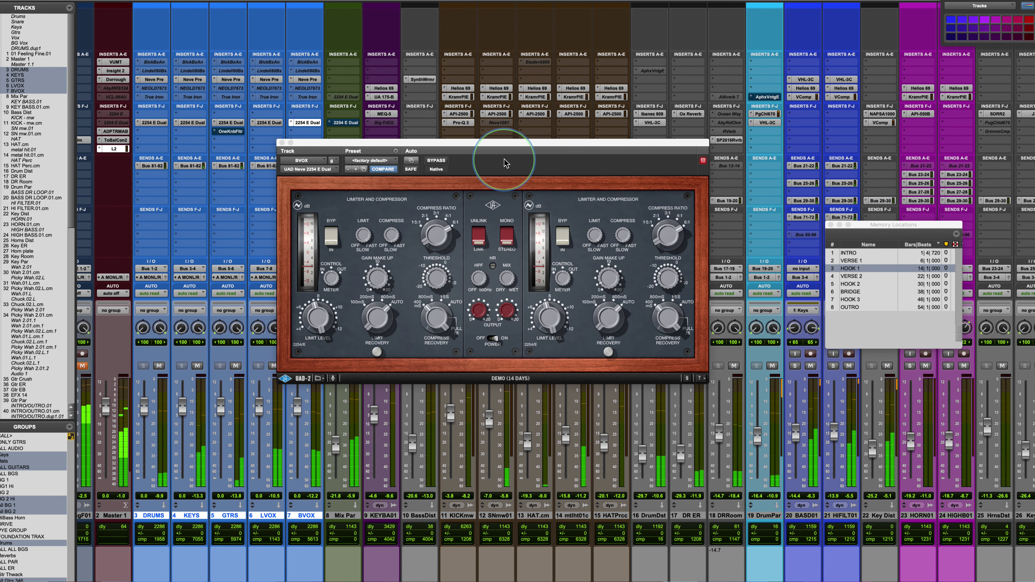
drag(514, 146, 579, 132)
click(331, 185)
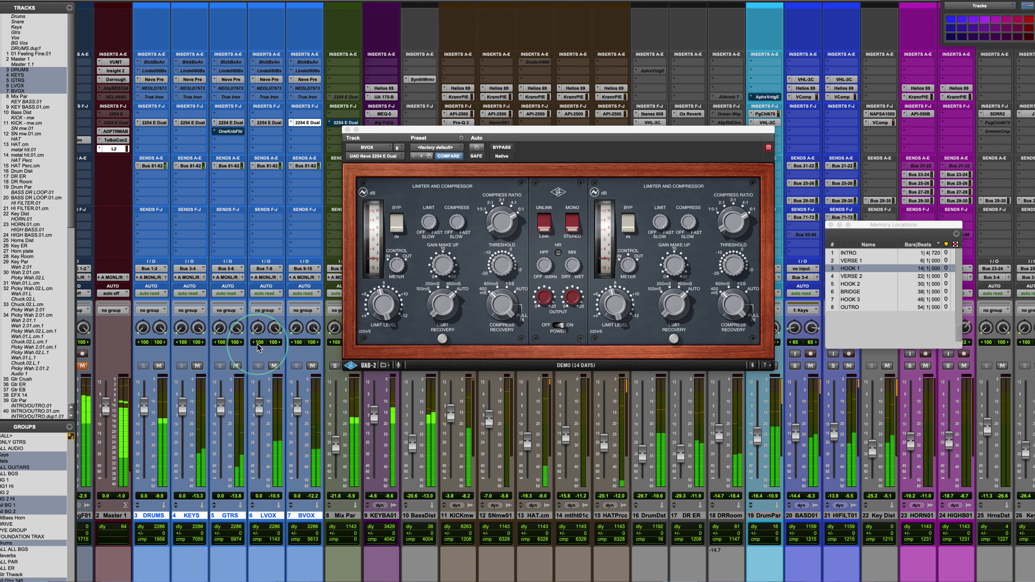
- Compare the full mix with the 2254 E Dual bypassed and active on all five selected submix tracks at once, leaving them active
alt+super+click(190, 124)
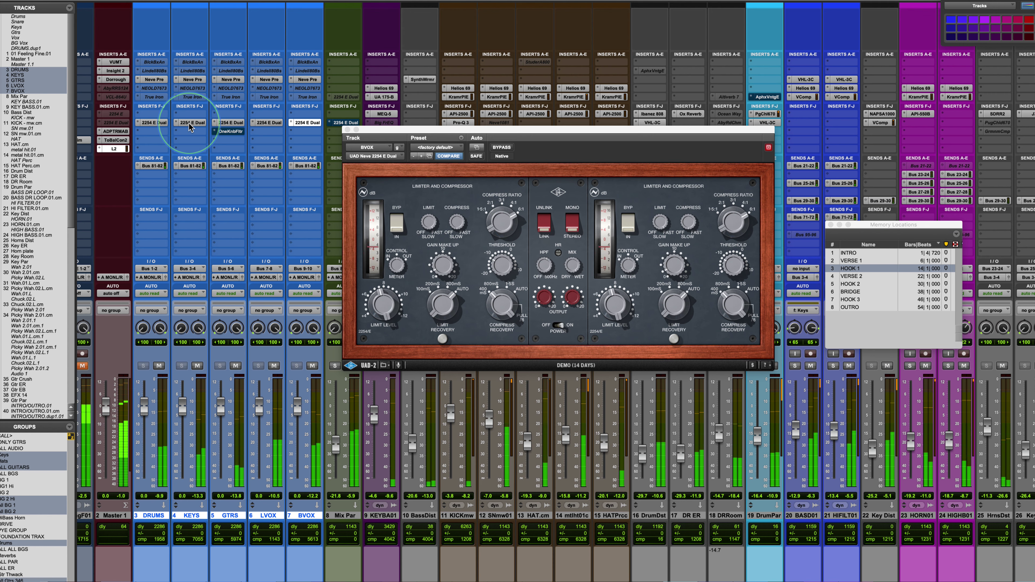
alt+shift+super+click(189, 122)
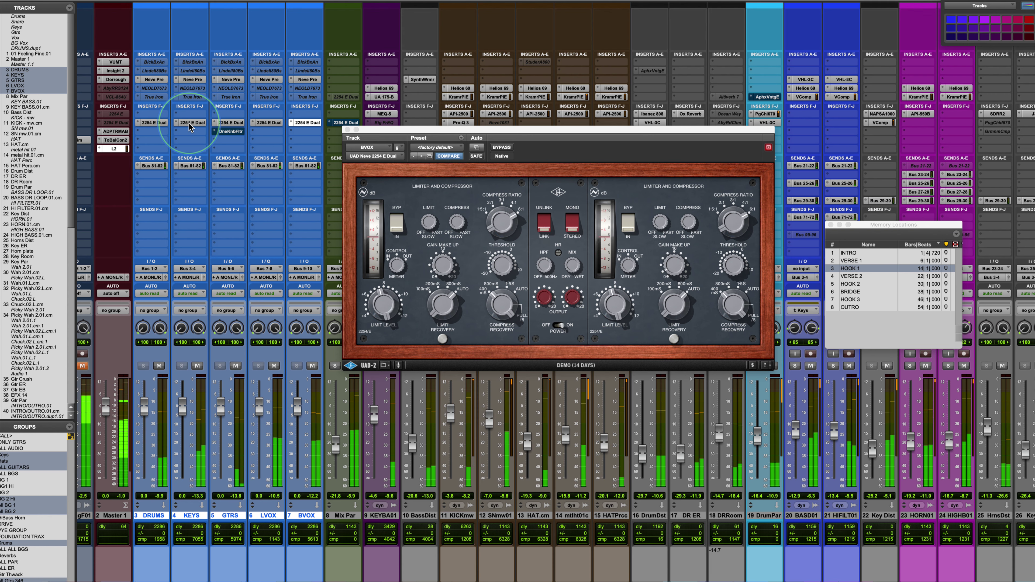
alt+super+click(190, 123)
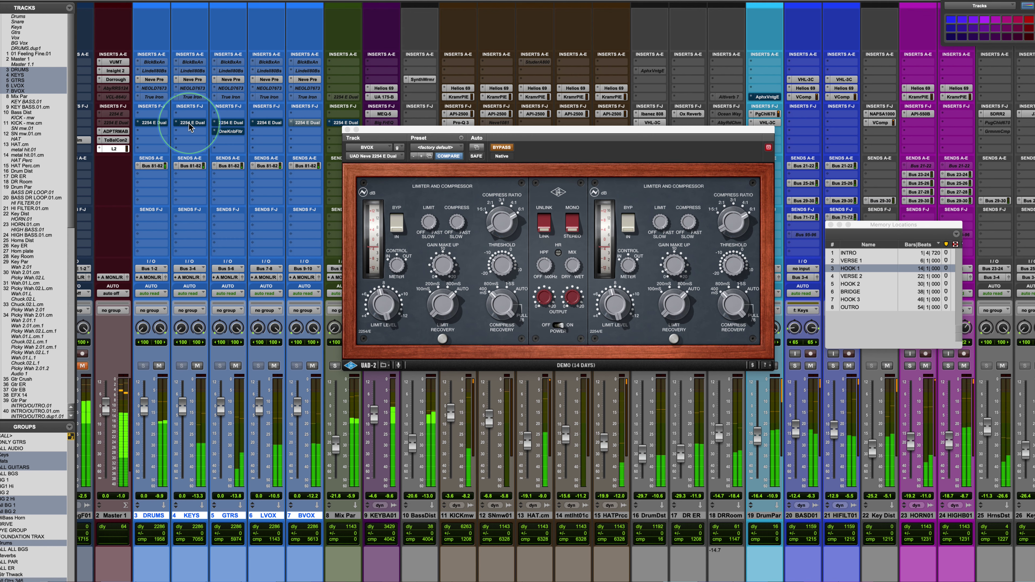
alt+super+click(189, 123)
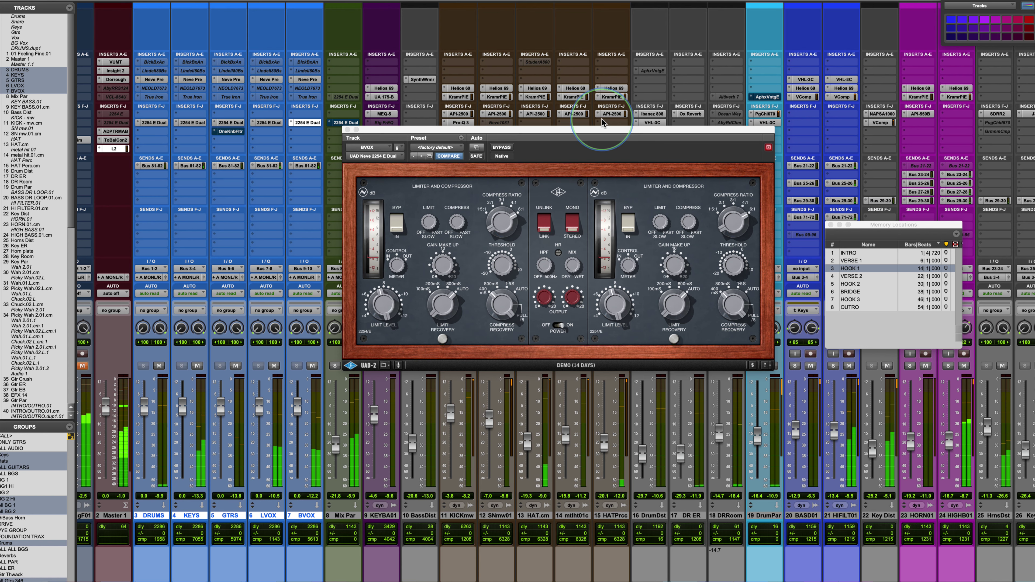
- Open the 2254 E Dual on the Mix Par track and take it out of bypass
drag(596, 131, 678, 107)
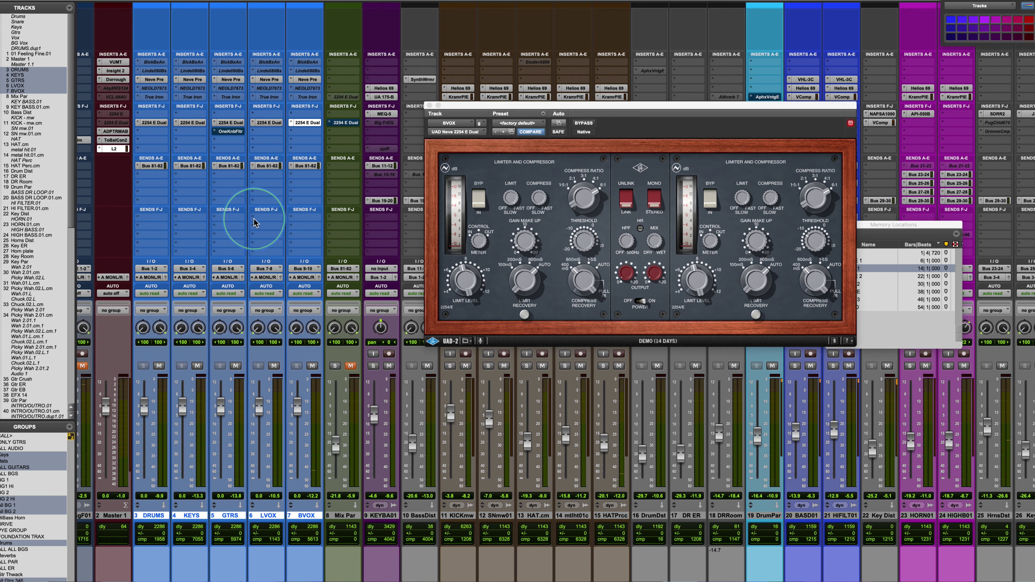
click(344, 122)
drag(651, 106, 516, 99)
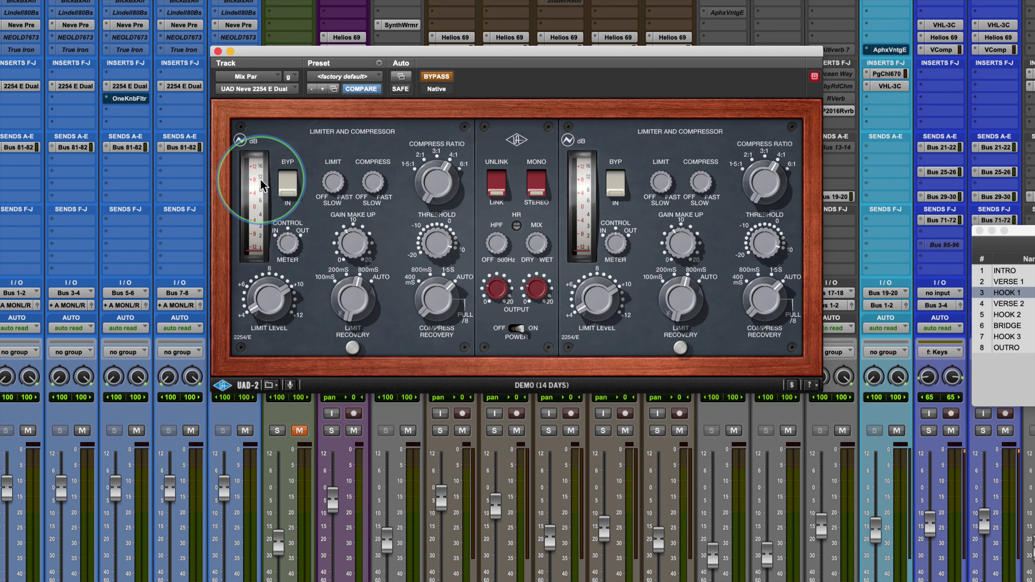
drag(441, 53, 567, 27)
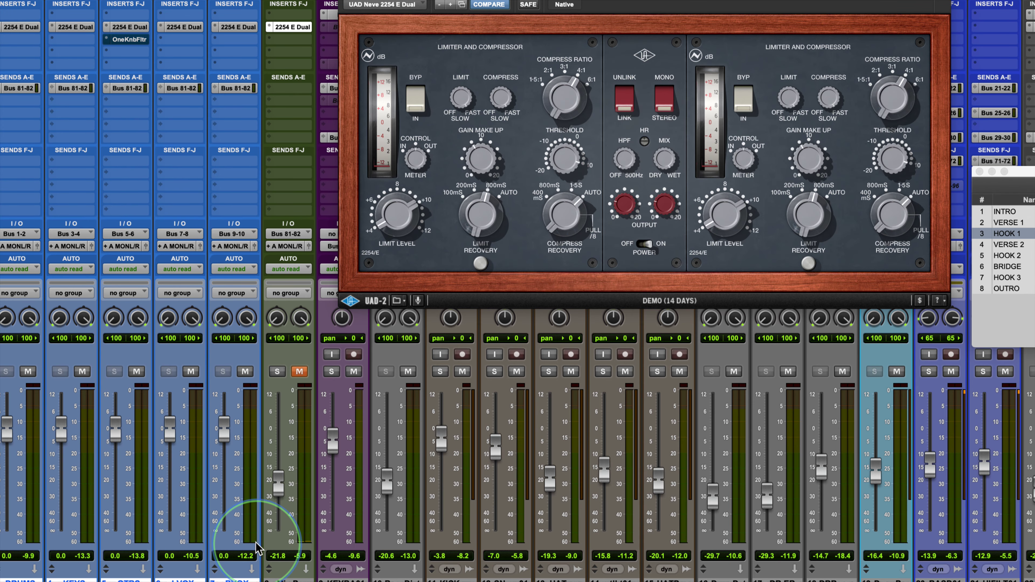
- Unmute Mix Par and bring its fader up from -∞ to -17.7 dB during playback
click(300, 371)
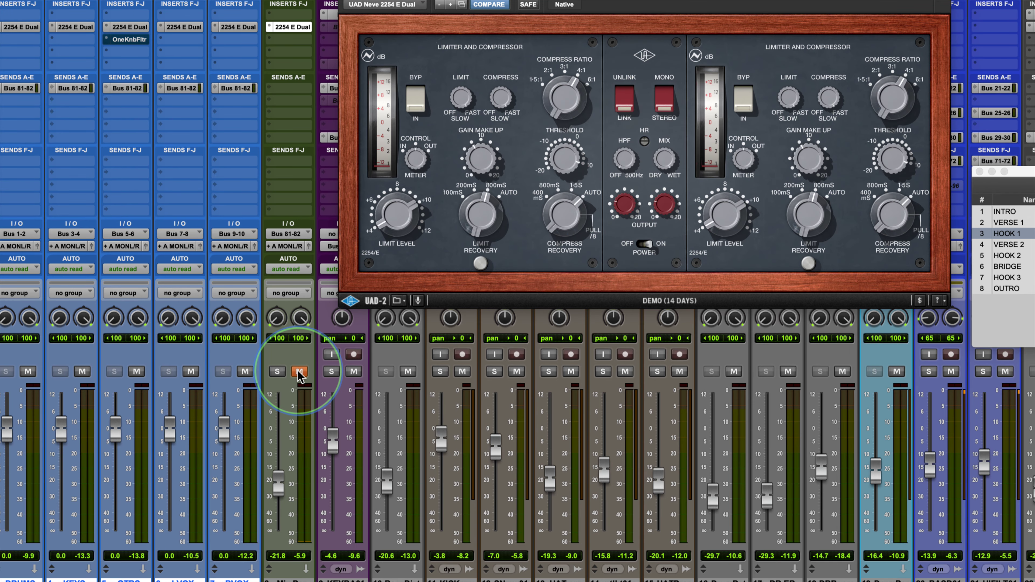
drag(278, 485, 278, 530)
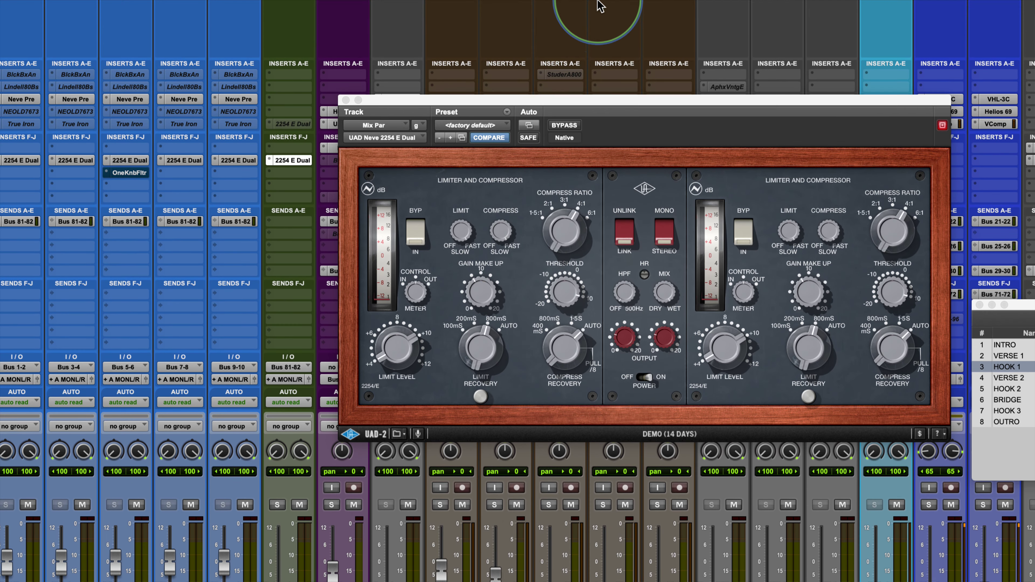
drag(656, 102, 510, 87)
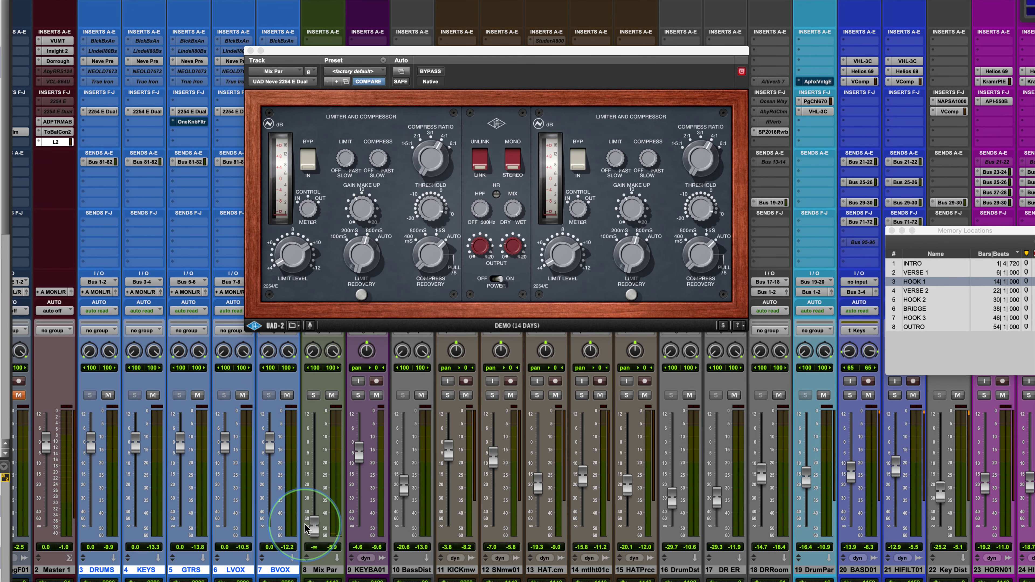
key(space)
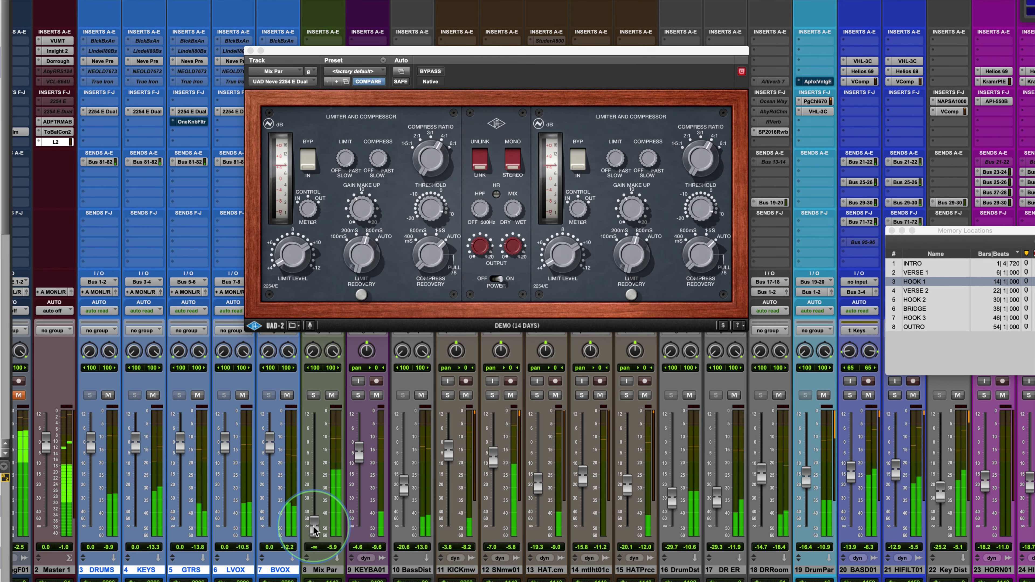
drag(314, 529, 318, 486)
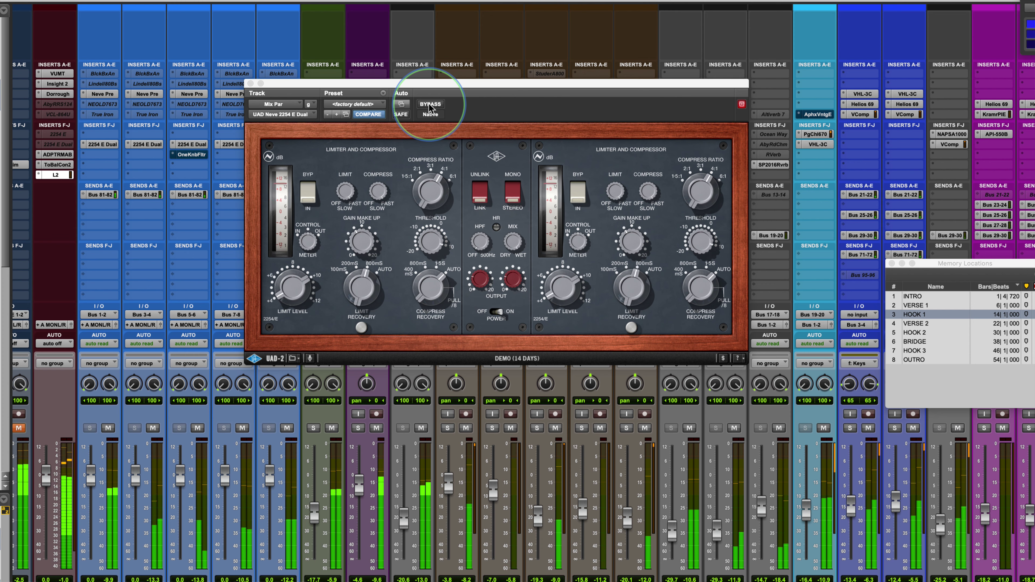
- Compare the full mix with Mix Par's parallel 2254 E Dual active and bypassed, leaving it active
click(430, 104)
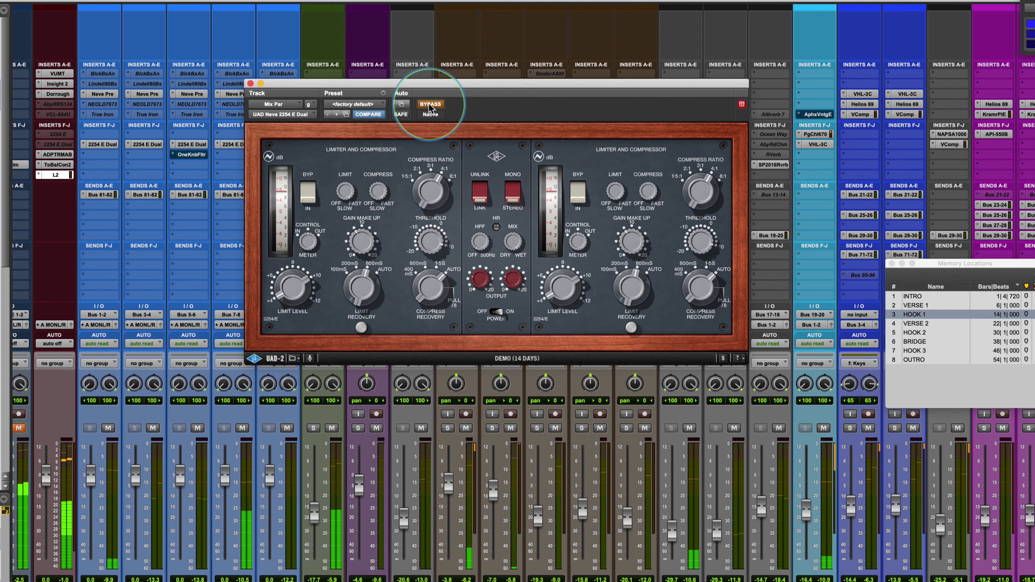
click(430, 105)
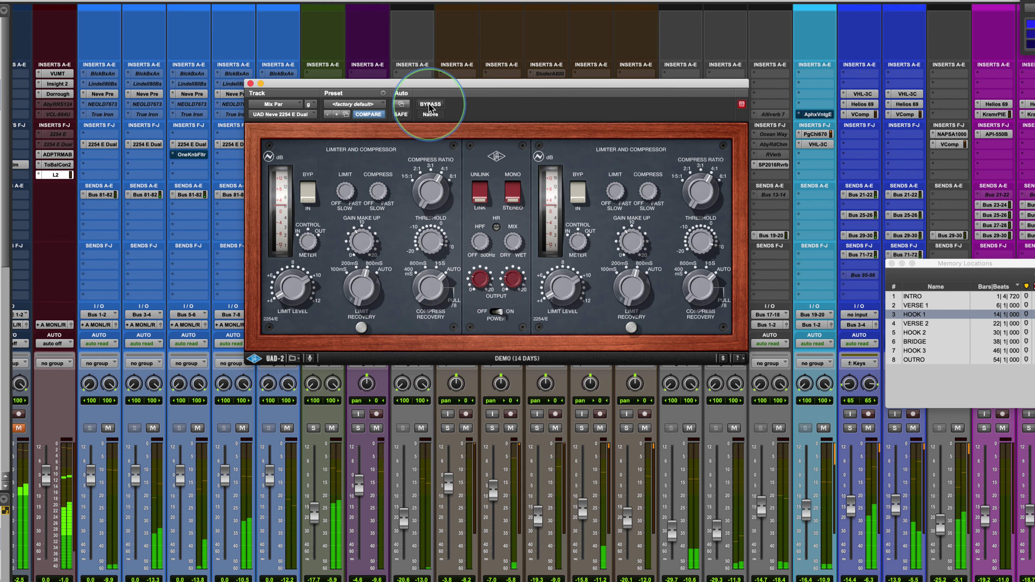
click(430, 107)
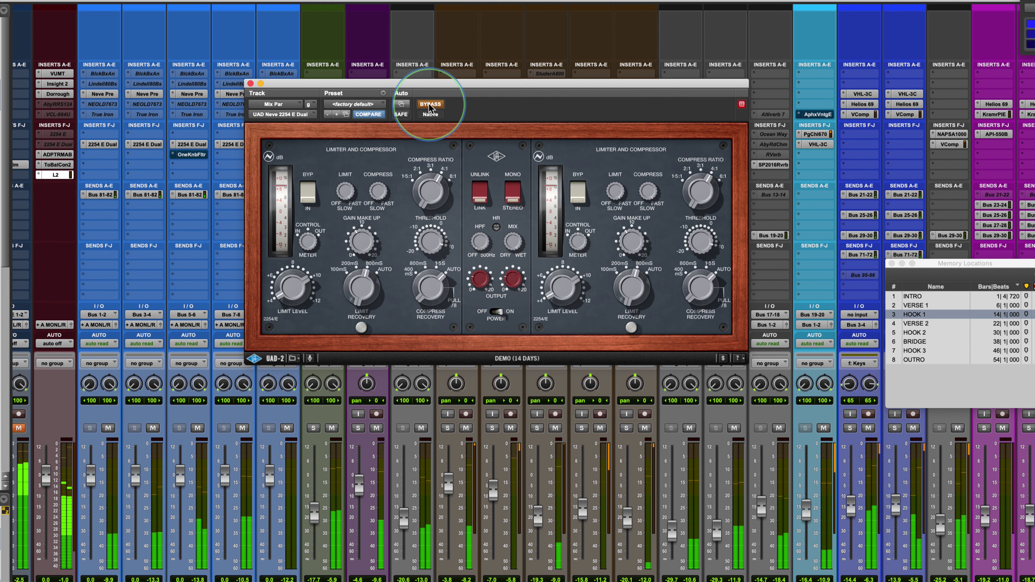
click(430, 107)
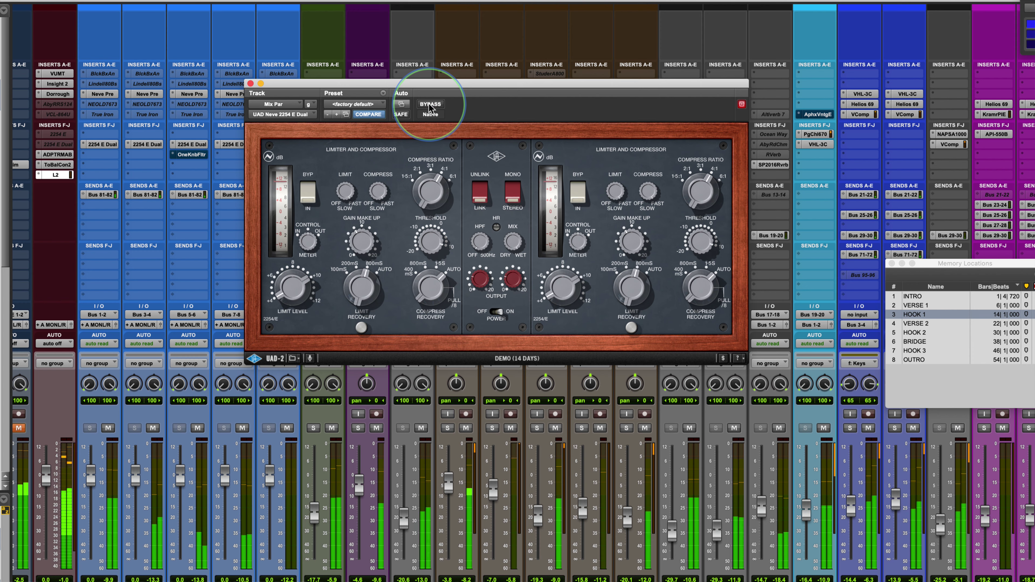
- Lower the Mix Par fader to -18.8 dB and compare the full mix with its 2254 E Dual bypassed and active, leaving it active
click(315, 526)
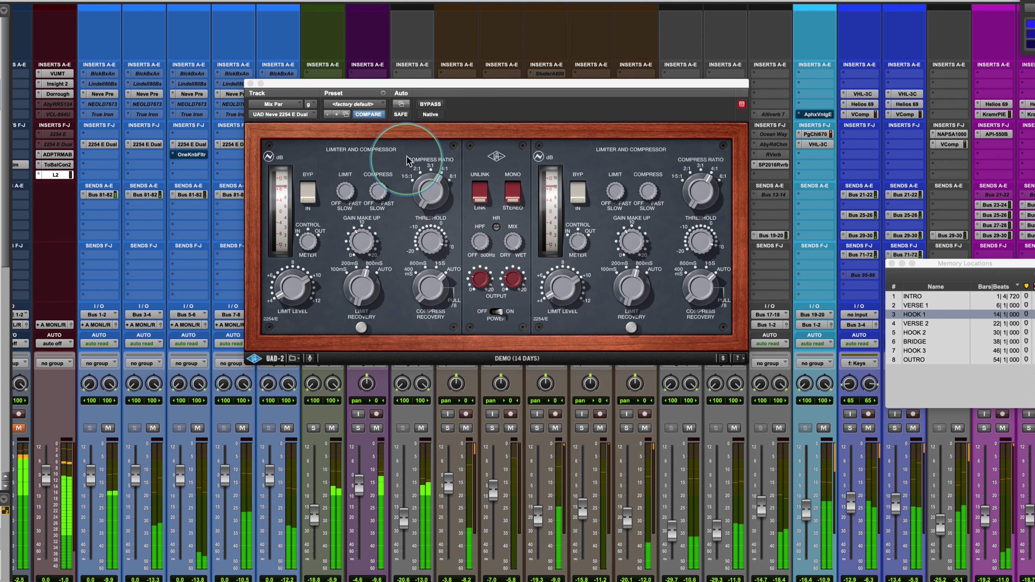
click(434, 104)
click(433, 105)
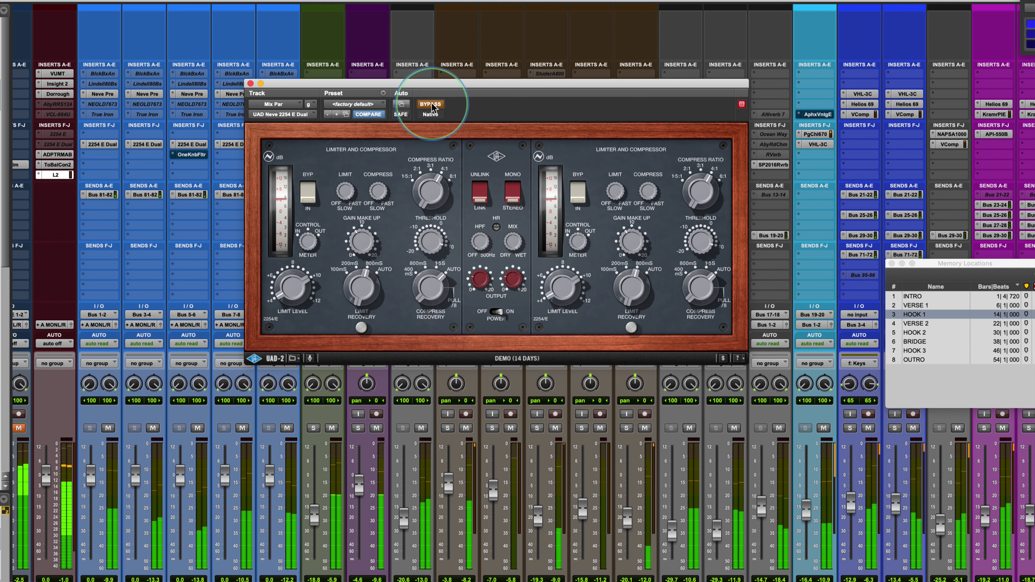
click(433, 105)
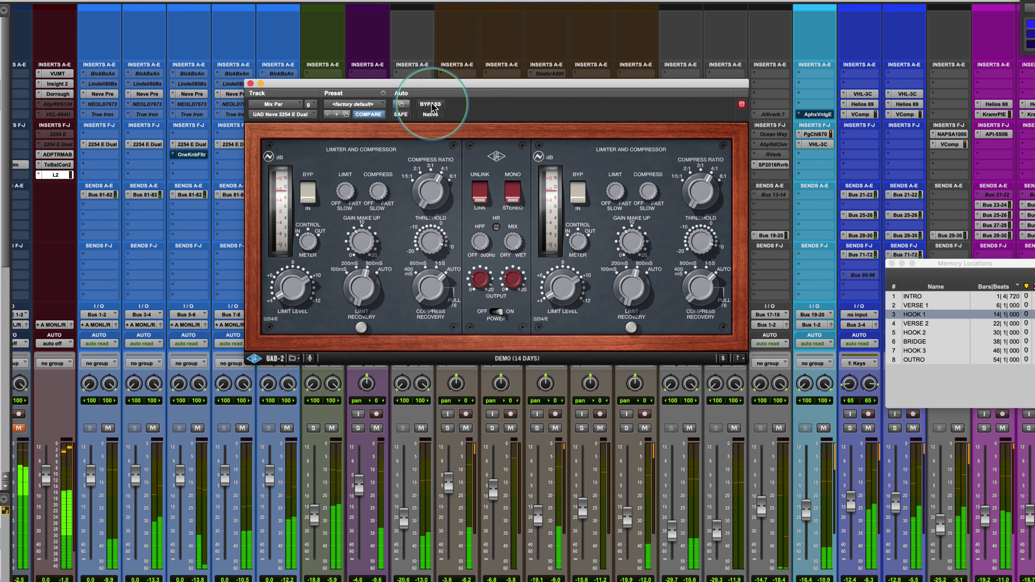
click(433, 105)
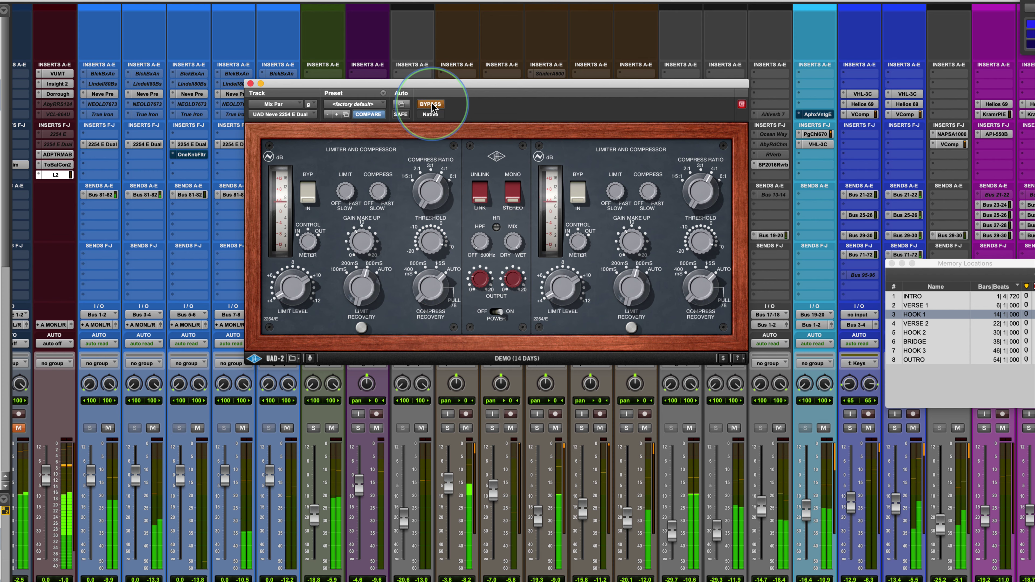
click(431, 105)
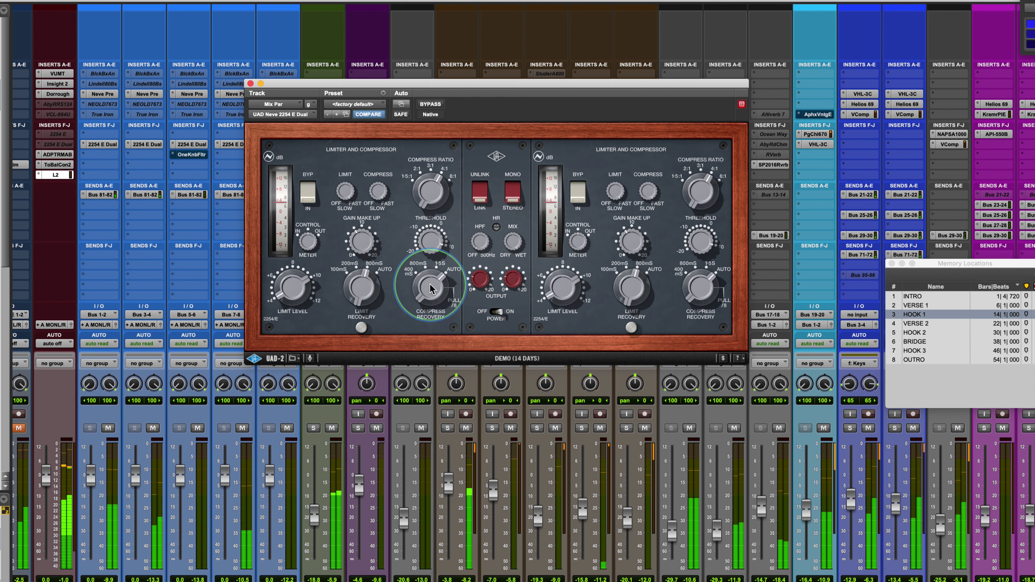
- Move the Mix Par 2254 E Dual plug-in window lower over the middle of the mixer
drag(428, 281, 428, 301)
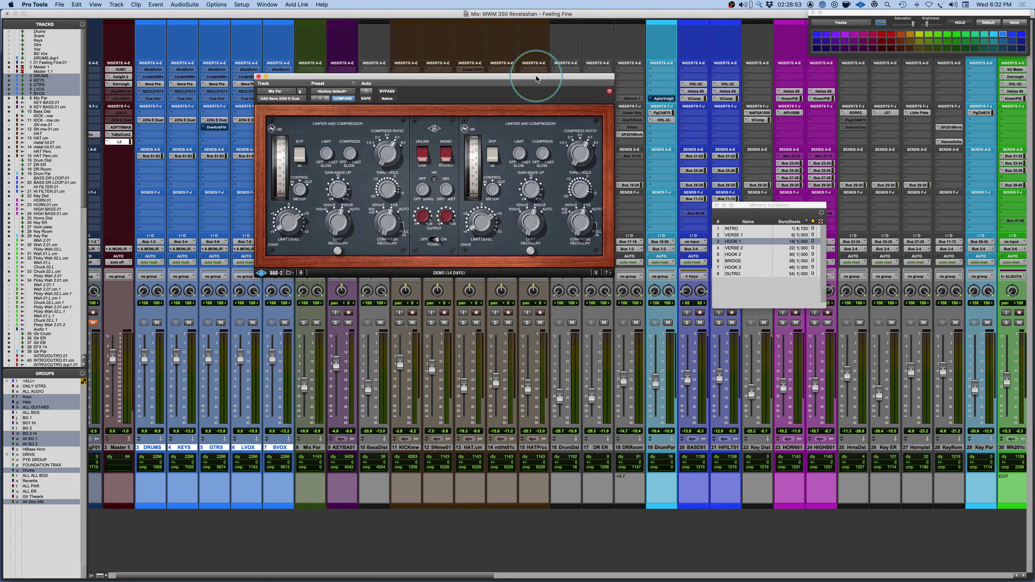
drag(535, 76, 592, 138)
click(471, 279)
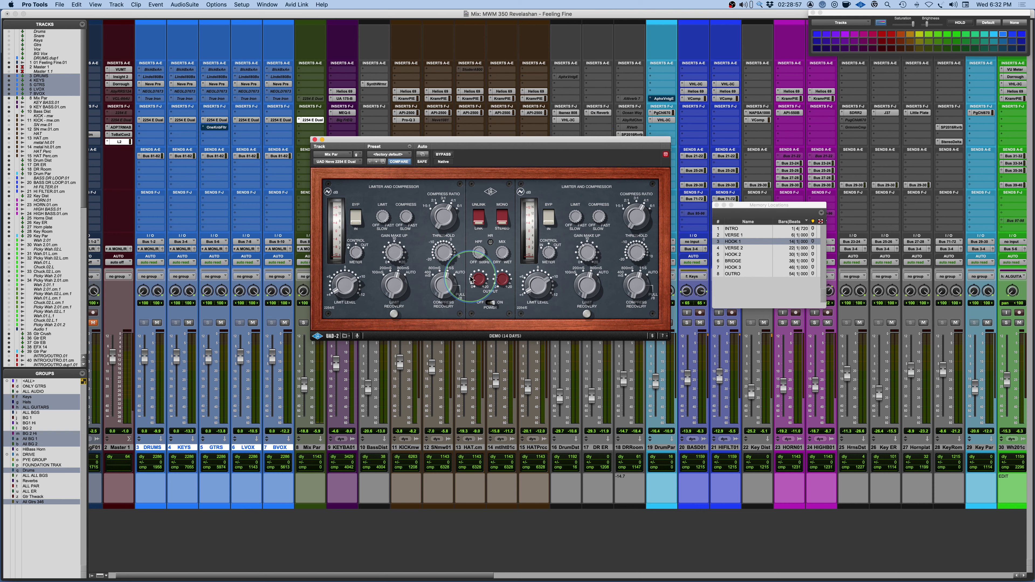